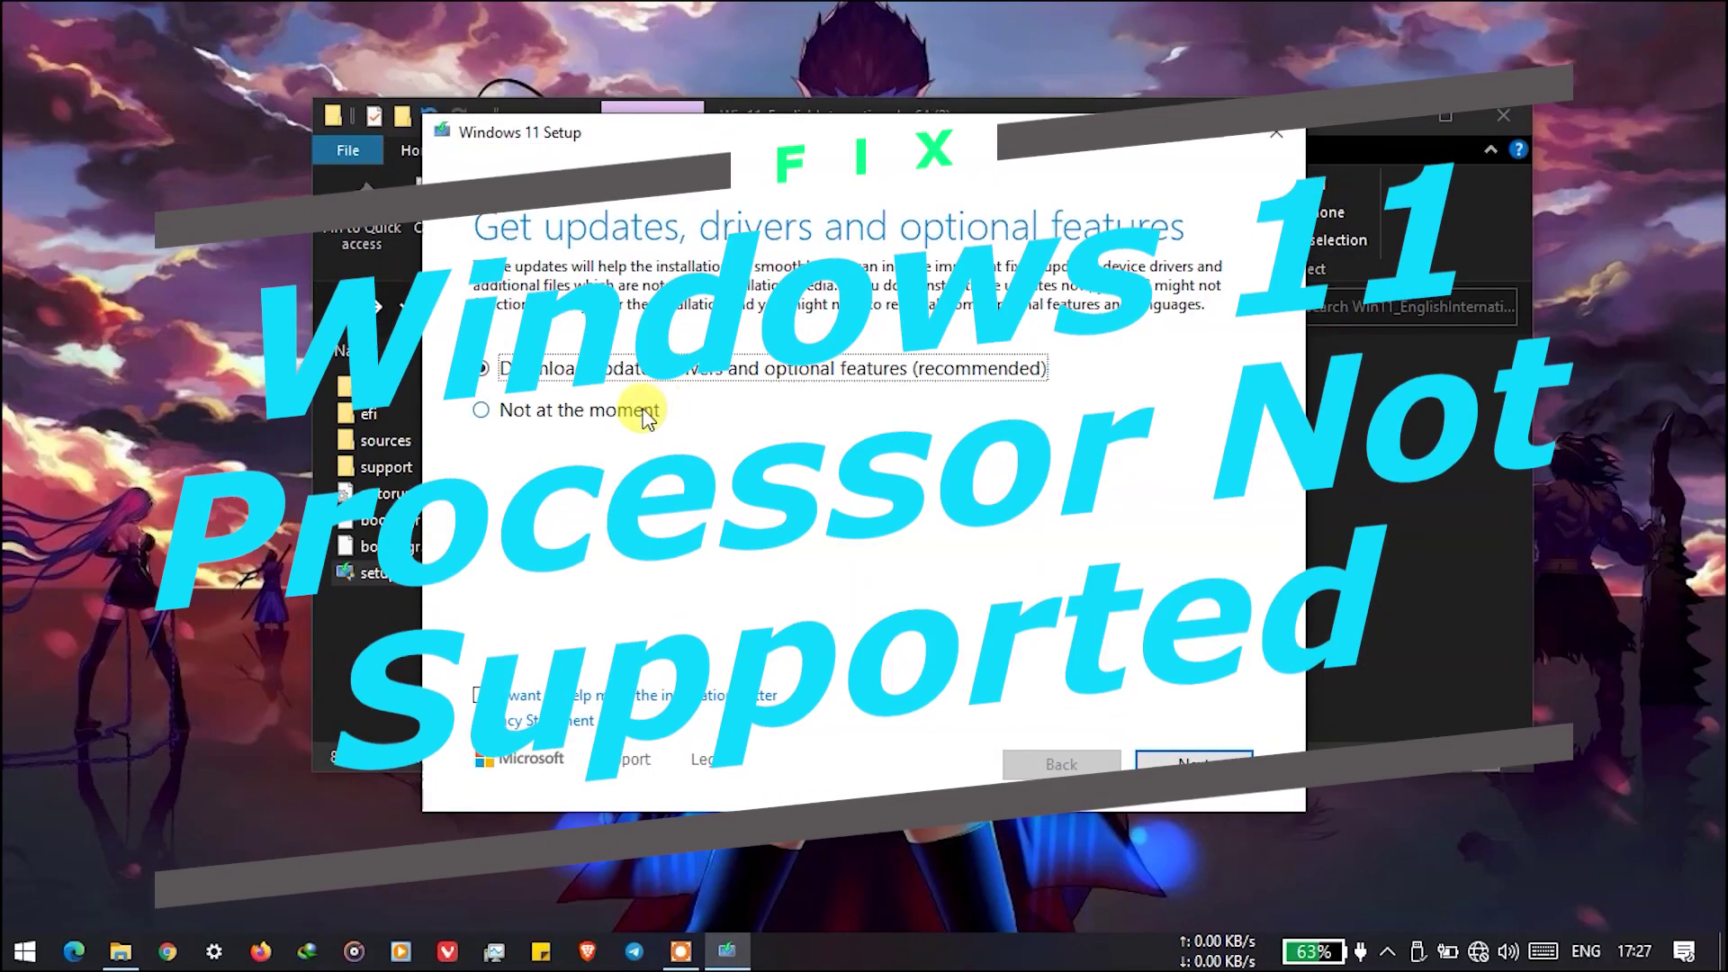
Skip setup updates and reach the compatibility check showing the unsupported processor message.
{"action": "left_click", "coordinate": [644, 412]}
{"action": "left_click", "coordinate": [1197, 763]}
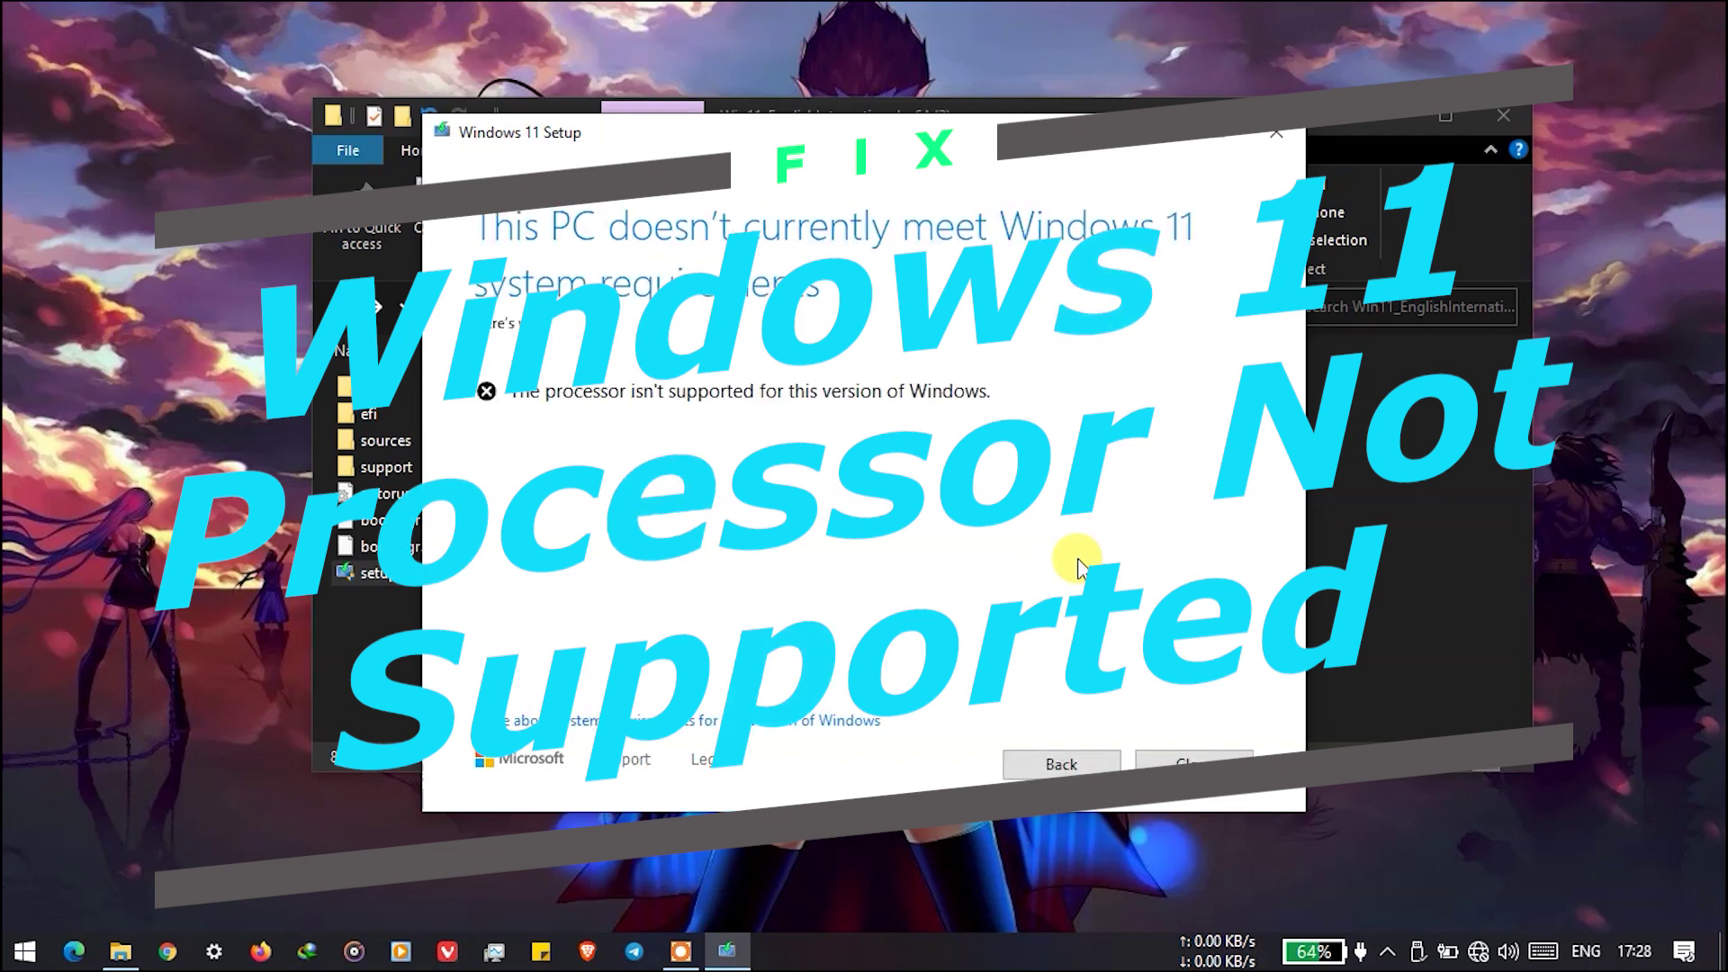
{"action": "left_click_drag", "start_coordinate": [991, 391], "coordinate": [514, 402]}
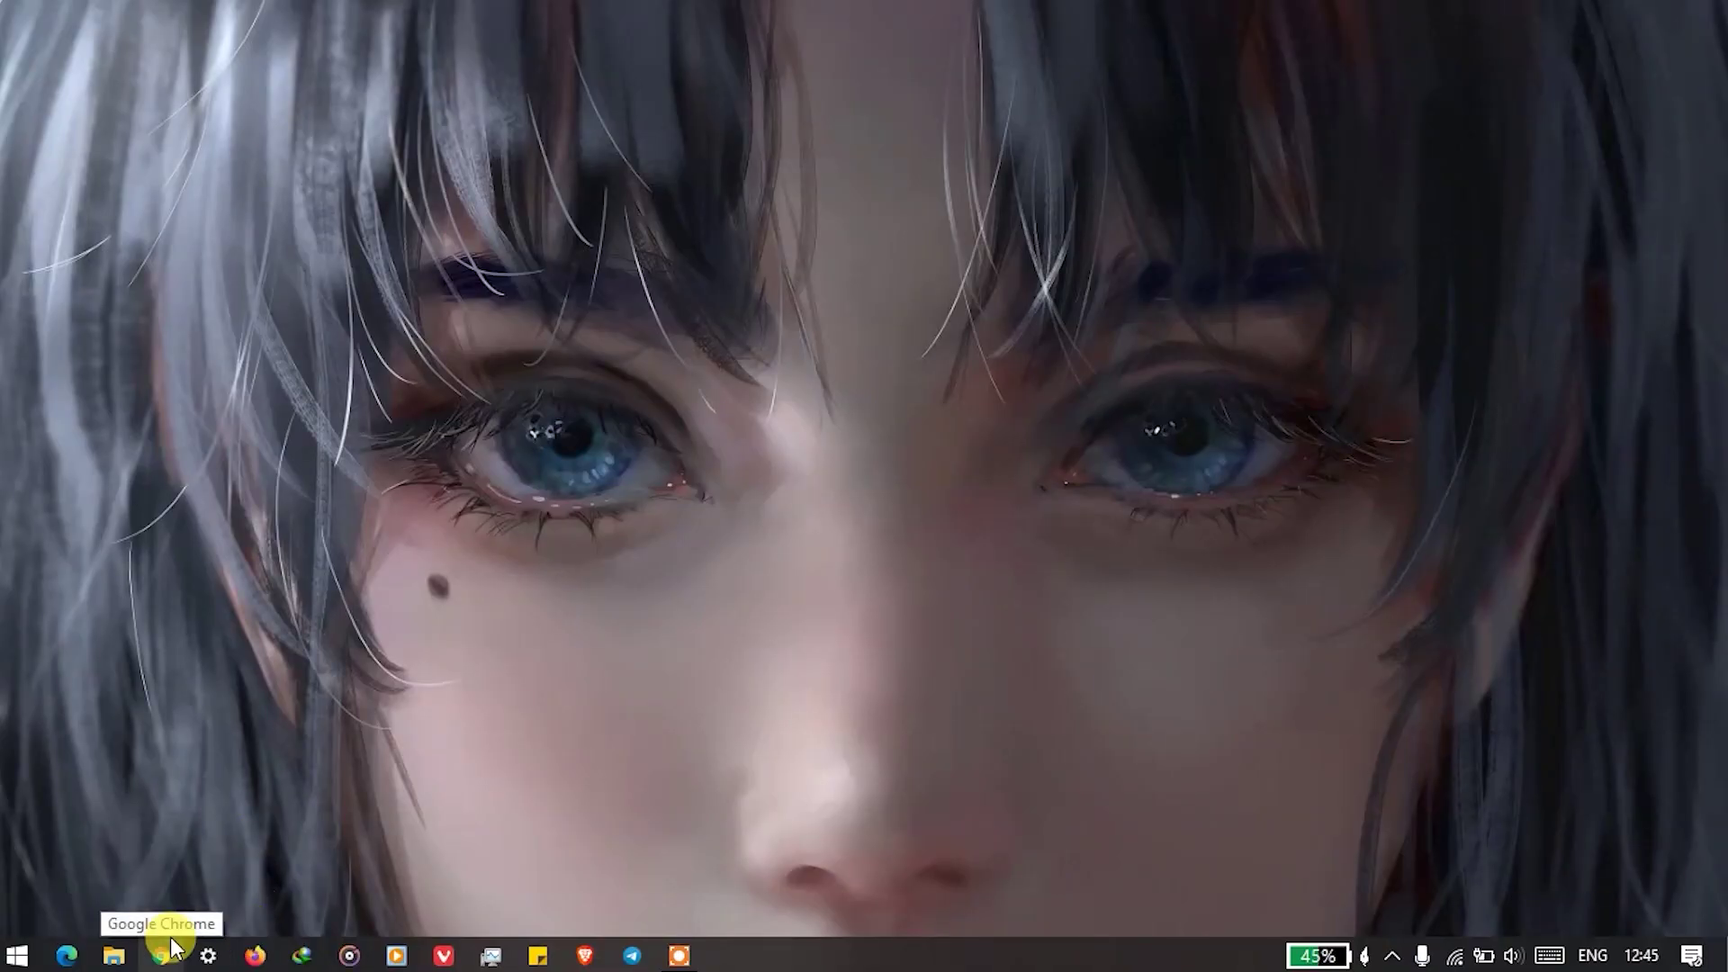
Search 'win 11 iso download' in a private window and open Microsoft's Download Windows 11 page.
{"action": "left_click", "coordinate": [166, 954]}
{"action": "type", "text": "win 11 iso download"}
{"action": "key", "text": "Return"}
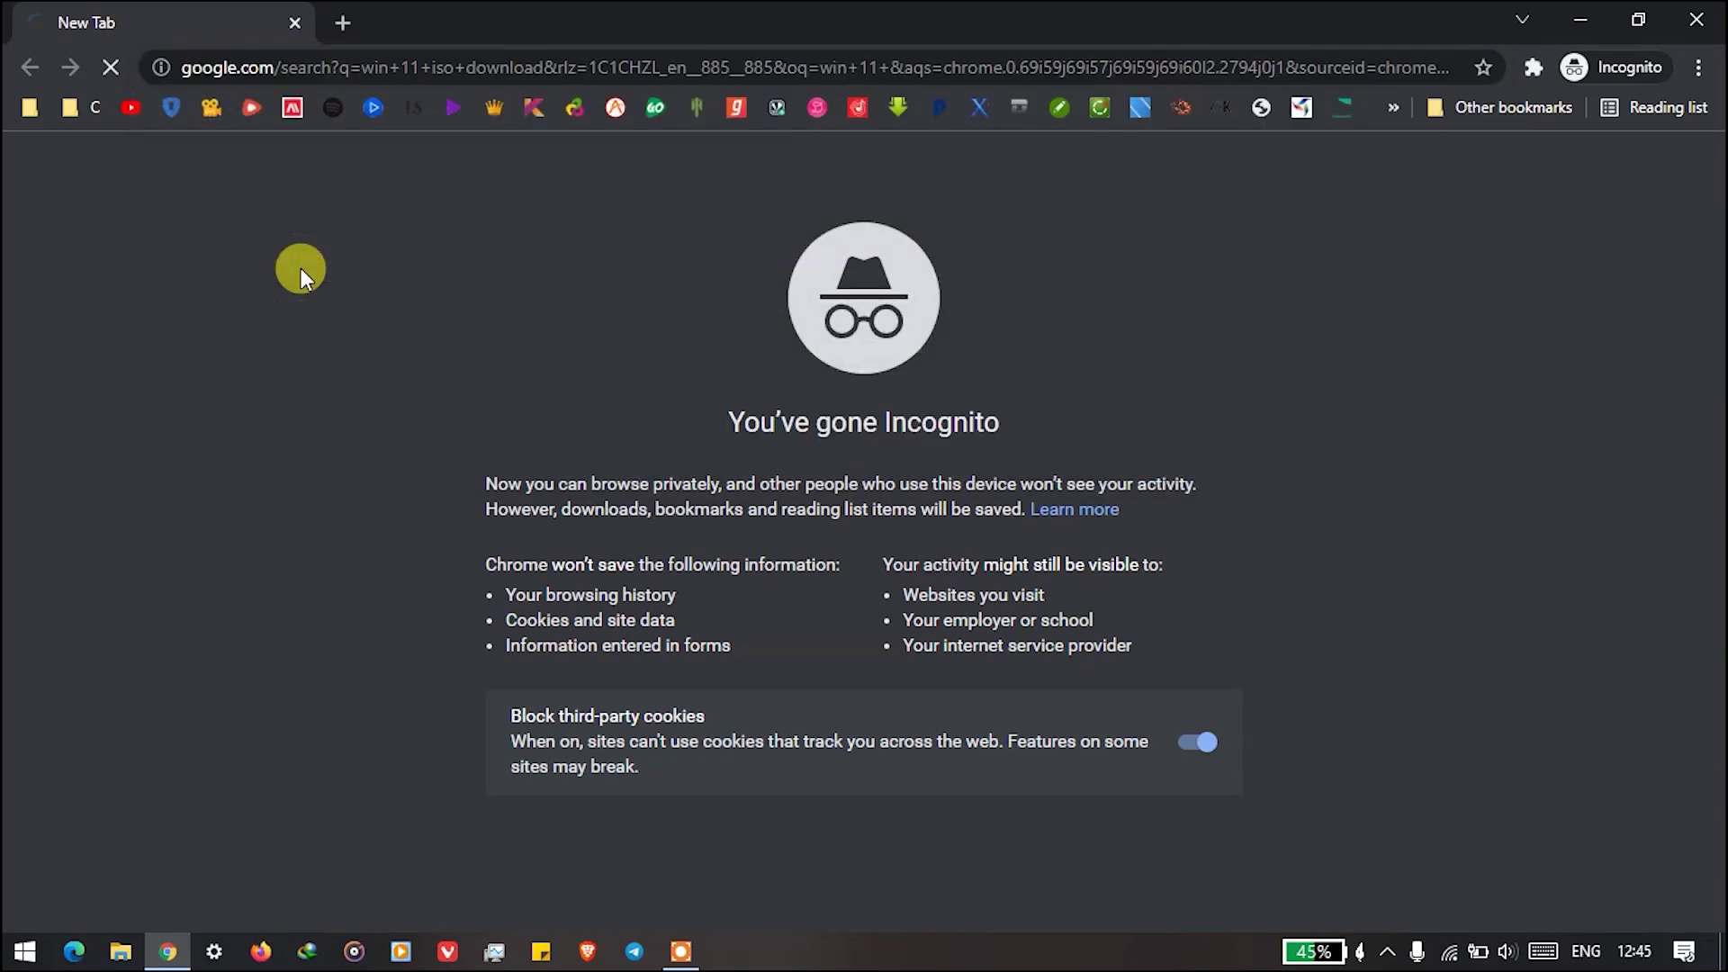
{"action": "left_click", "coordinate": [387, 464]}
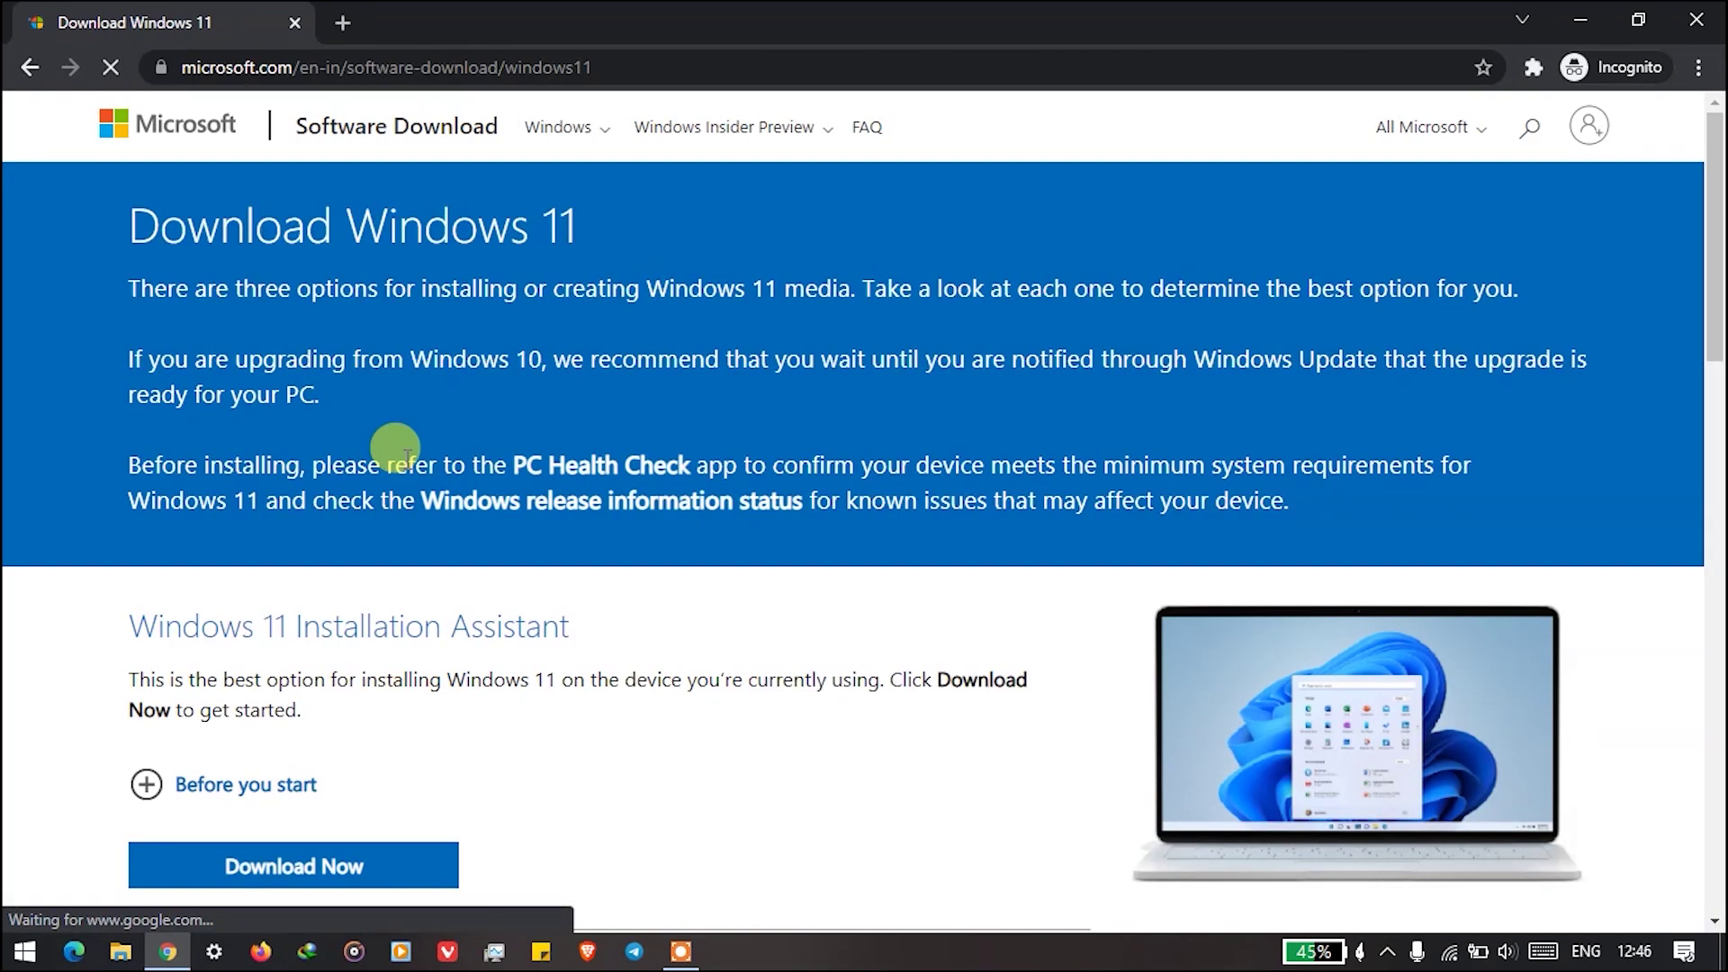
{"action": "scroll", "coordinate": [707, 666], "scroll_direction": "down", "scroll_amount": 7}
{"action": "left_click_drag", "start_coordinate": [707, 664], "coordinate": [134, 668]}
{"action": "scroll", "coordinate": [826, 677], "scroll_direction": "down", "scroll_amount": 4}
Request the Windows 11 ISO download with English International as the product language.
{"action": "left_click", "coordinate": [625, 504]}
{"action": "left_click", "coordinate": [360, 558]}
{"action": "left_click", "coordinate": [259, 664]}
{"action": "scroll", "coordinate": [261, 666], "scroll_direction": "down", "scroll_amount": 4}
{"action": "left_click_drag", "start_coordinate": [497, 587], "coordinate": [110, 583]}
{"action": "left_click", "coordinate": [232, 729]}
{"action": "left_click", "coordinate": [405, 423]}
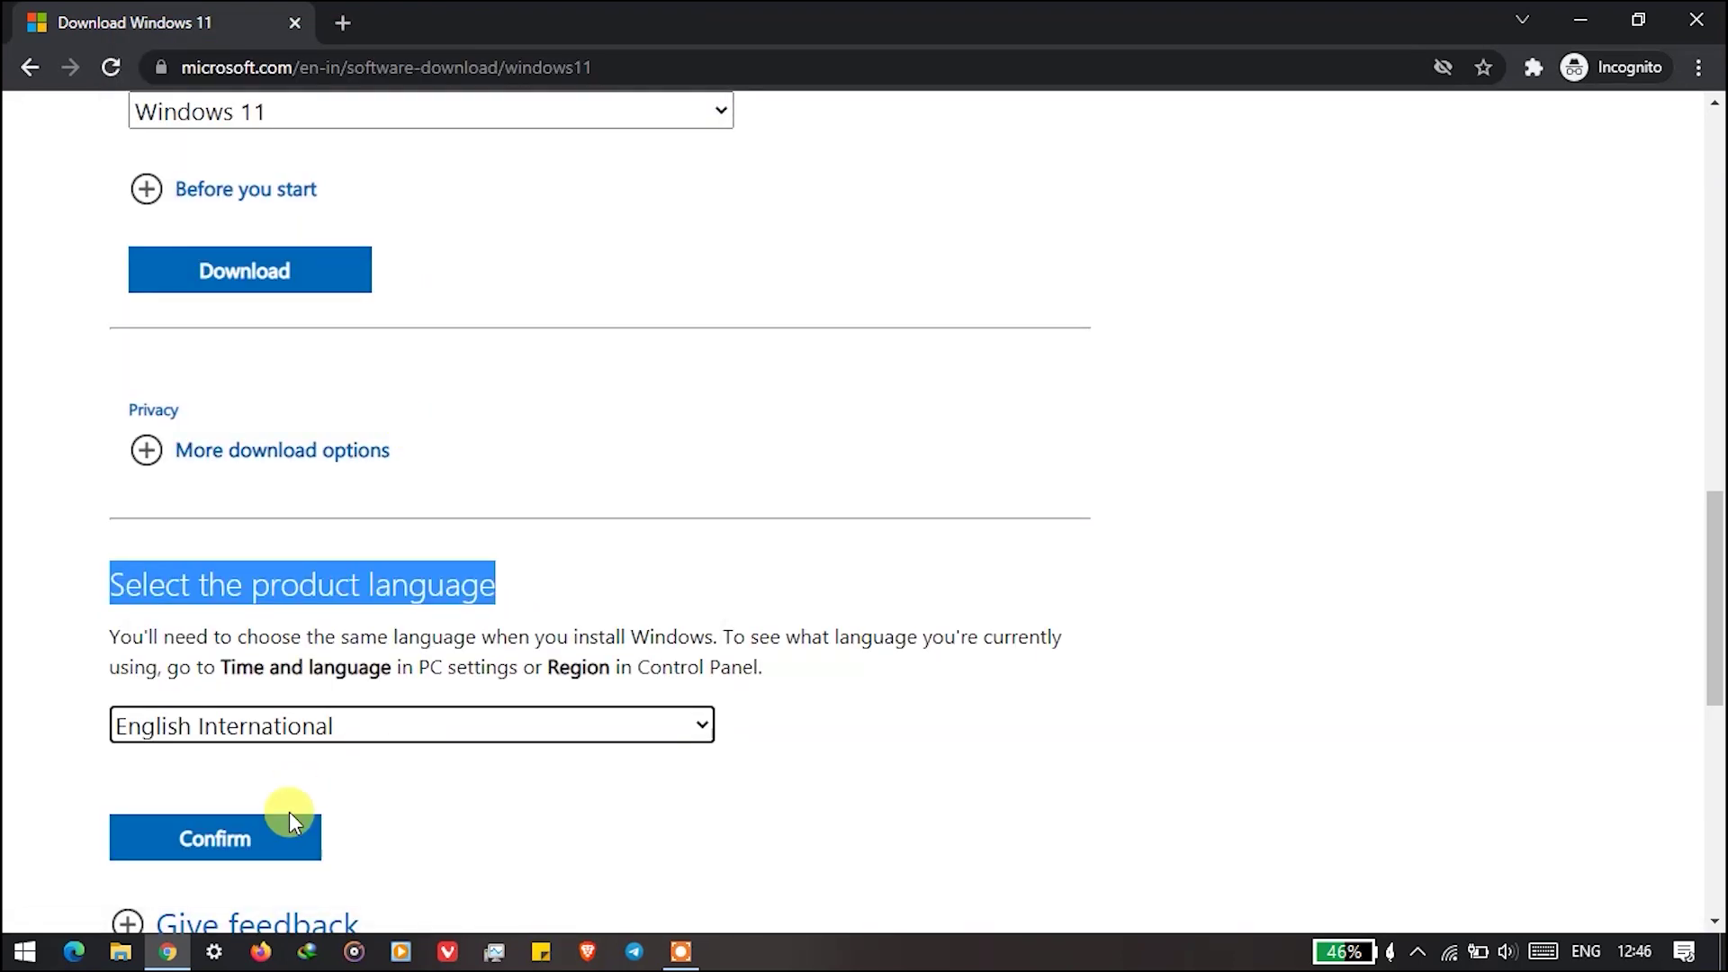
{"action": "left_click", "coordinate": [289, 819]}
Start downloading the 64-bit Win11_EnglishInternational_x64 ISO (5.12 GB).
{"action": "left_click_drag", "start_coordinate": [551, 235], "coordinate": [120, 243]}
{"action": "left_click", "coordinate": [227, 294]}
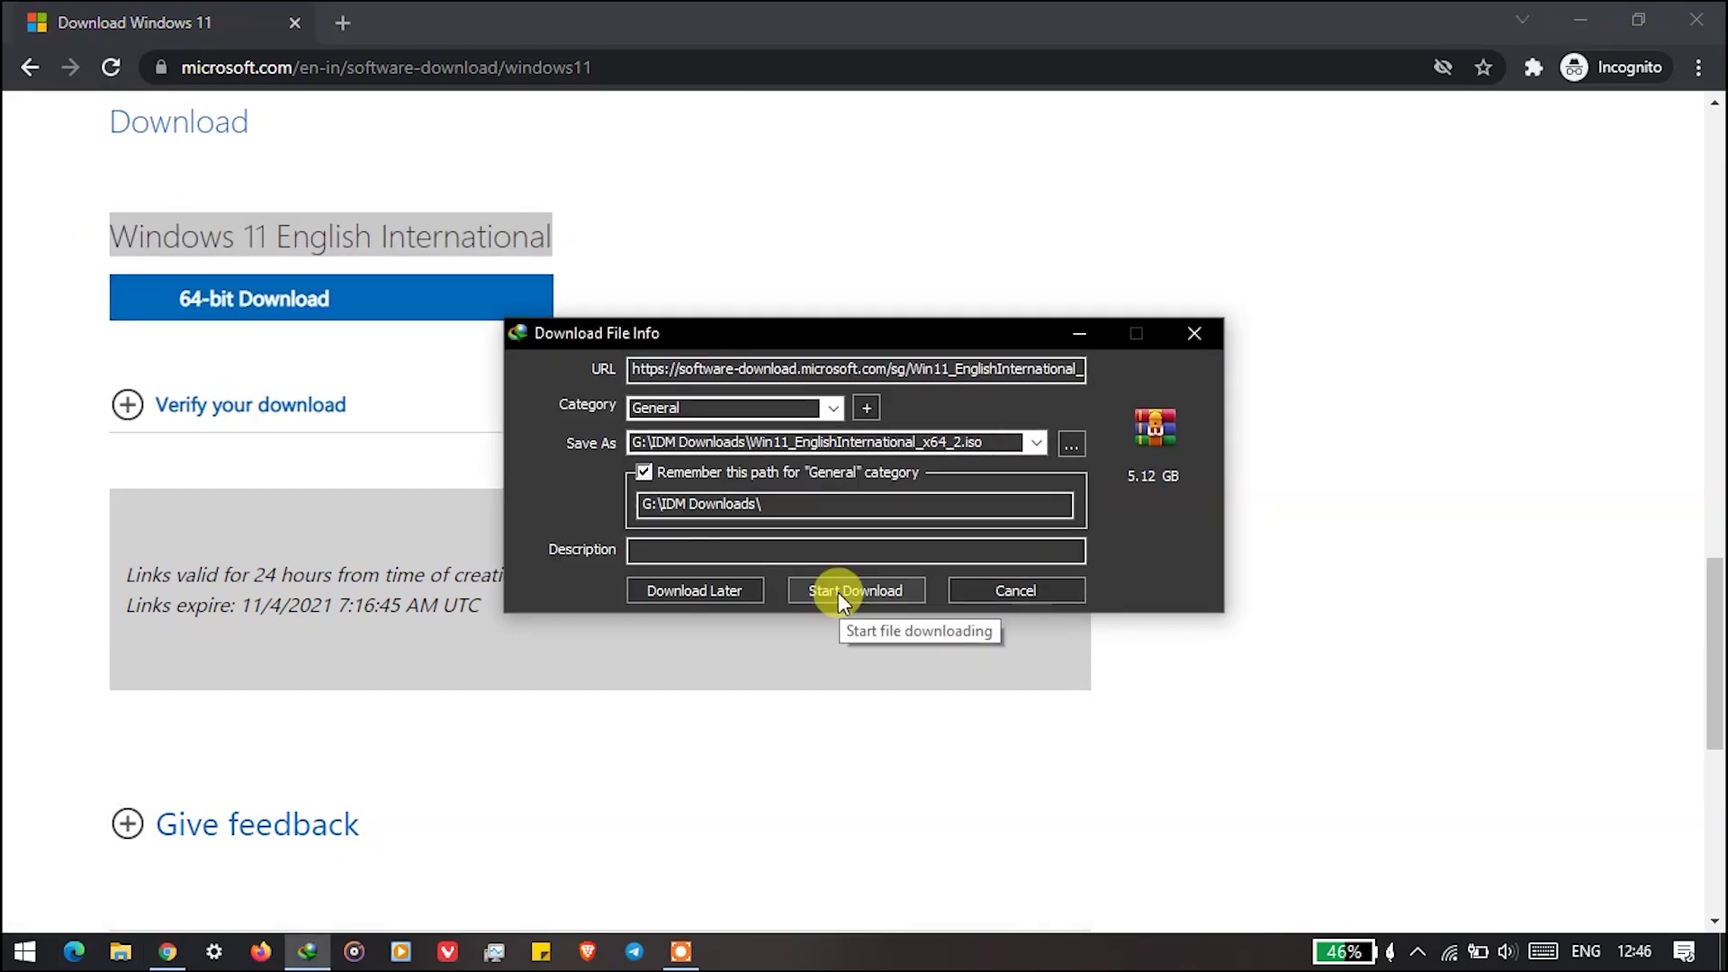
{"action": "left_click", "coordinate": [838, 592]}
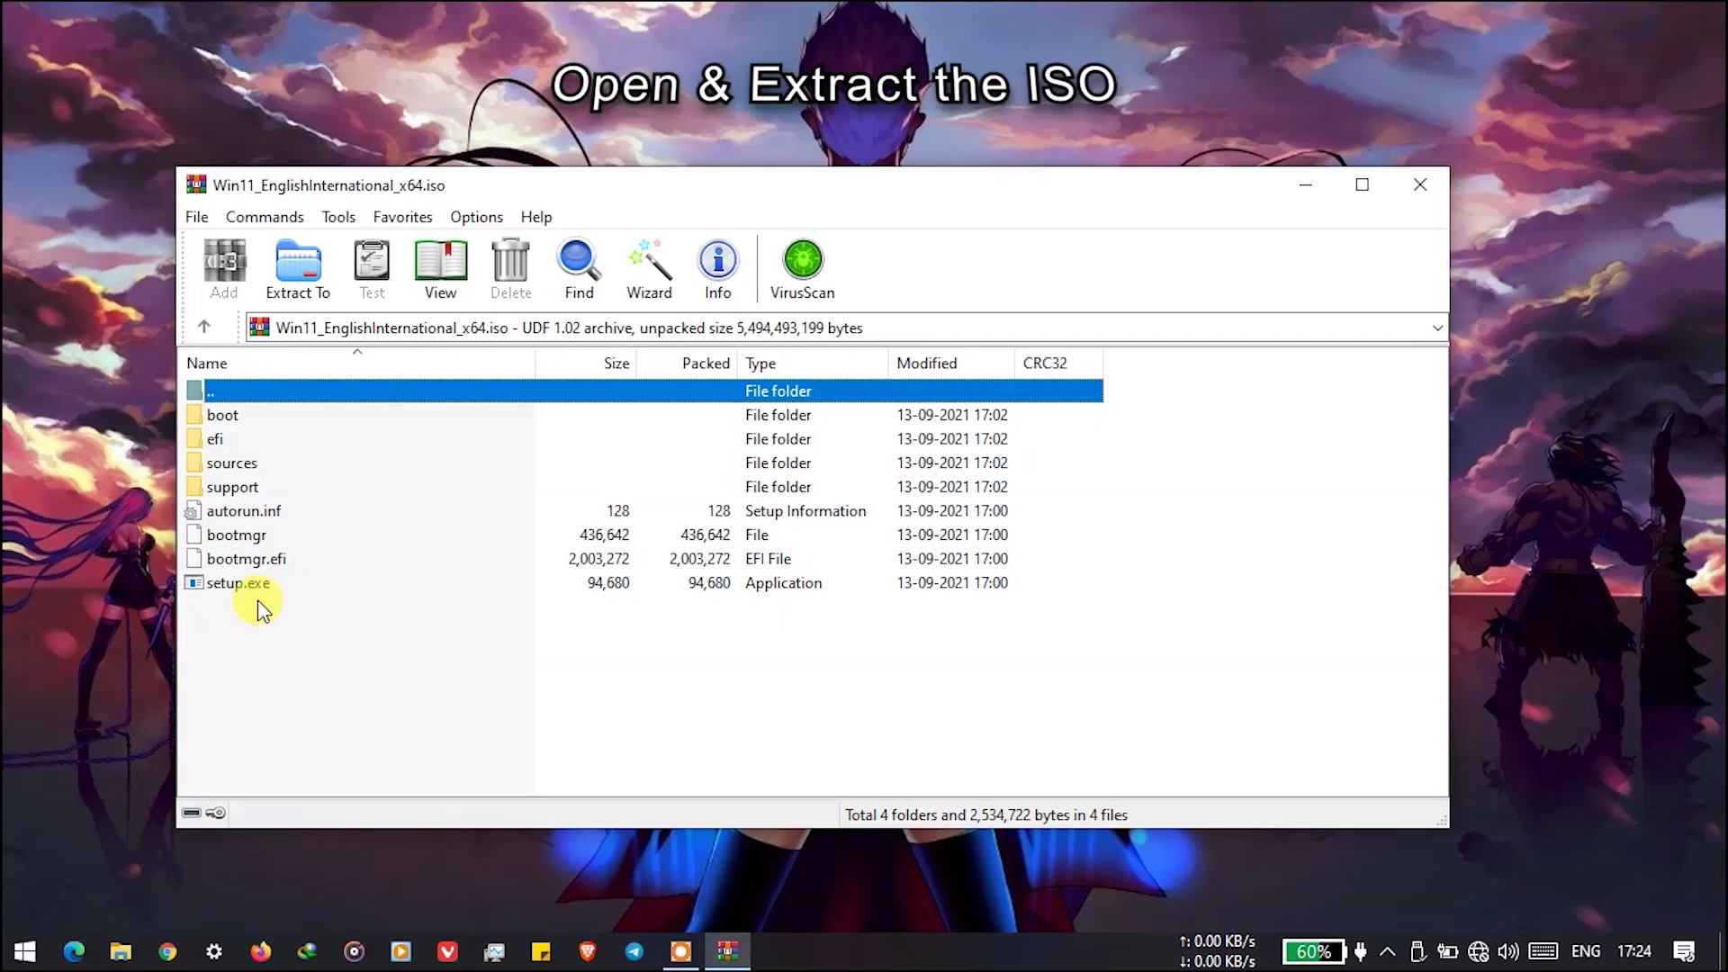
Extract the Windows 11 ISO into a new folder on drive D:, then close WinRAR.
{"action": "left_click", "coordinate": [298, 265]}
{"action": "left_click", "coordinate": [935, 601]}
{"action": "left_click", "coordinate": [1076, 323]}
{"action": "left_click", "coordinate": [900, 775]}
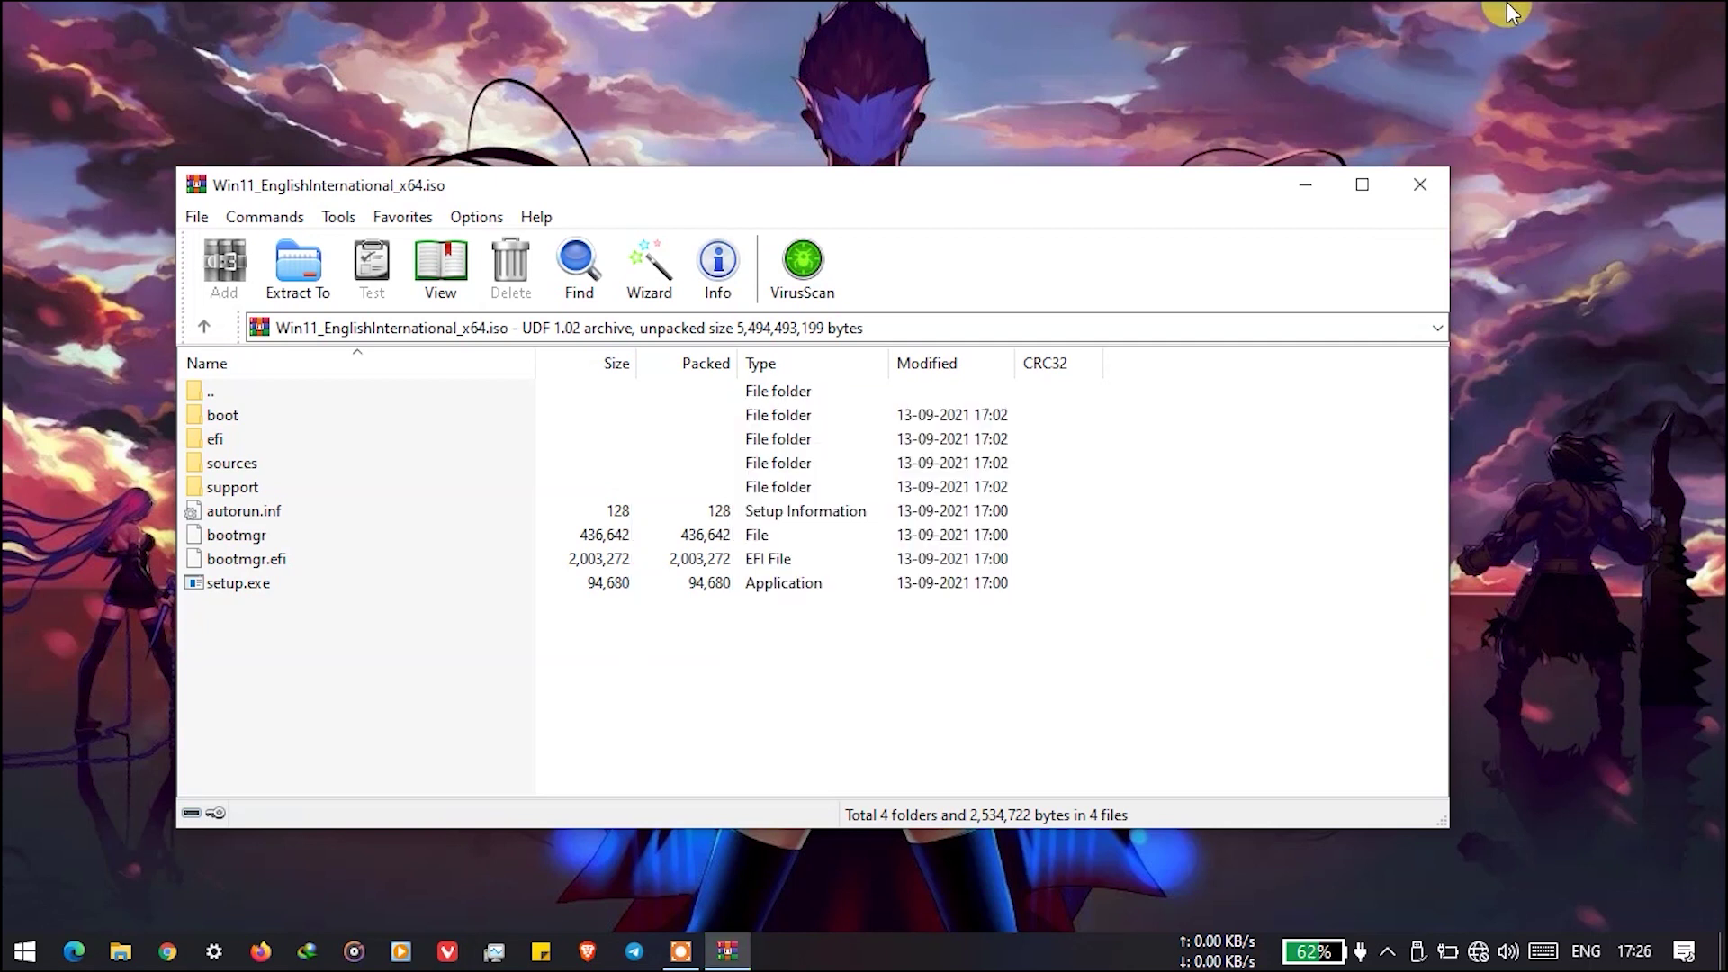
{"action": "left_click", "coordinate": [1421, 187]}
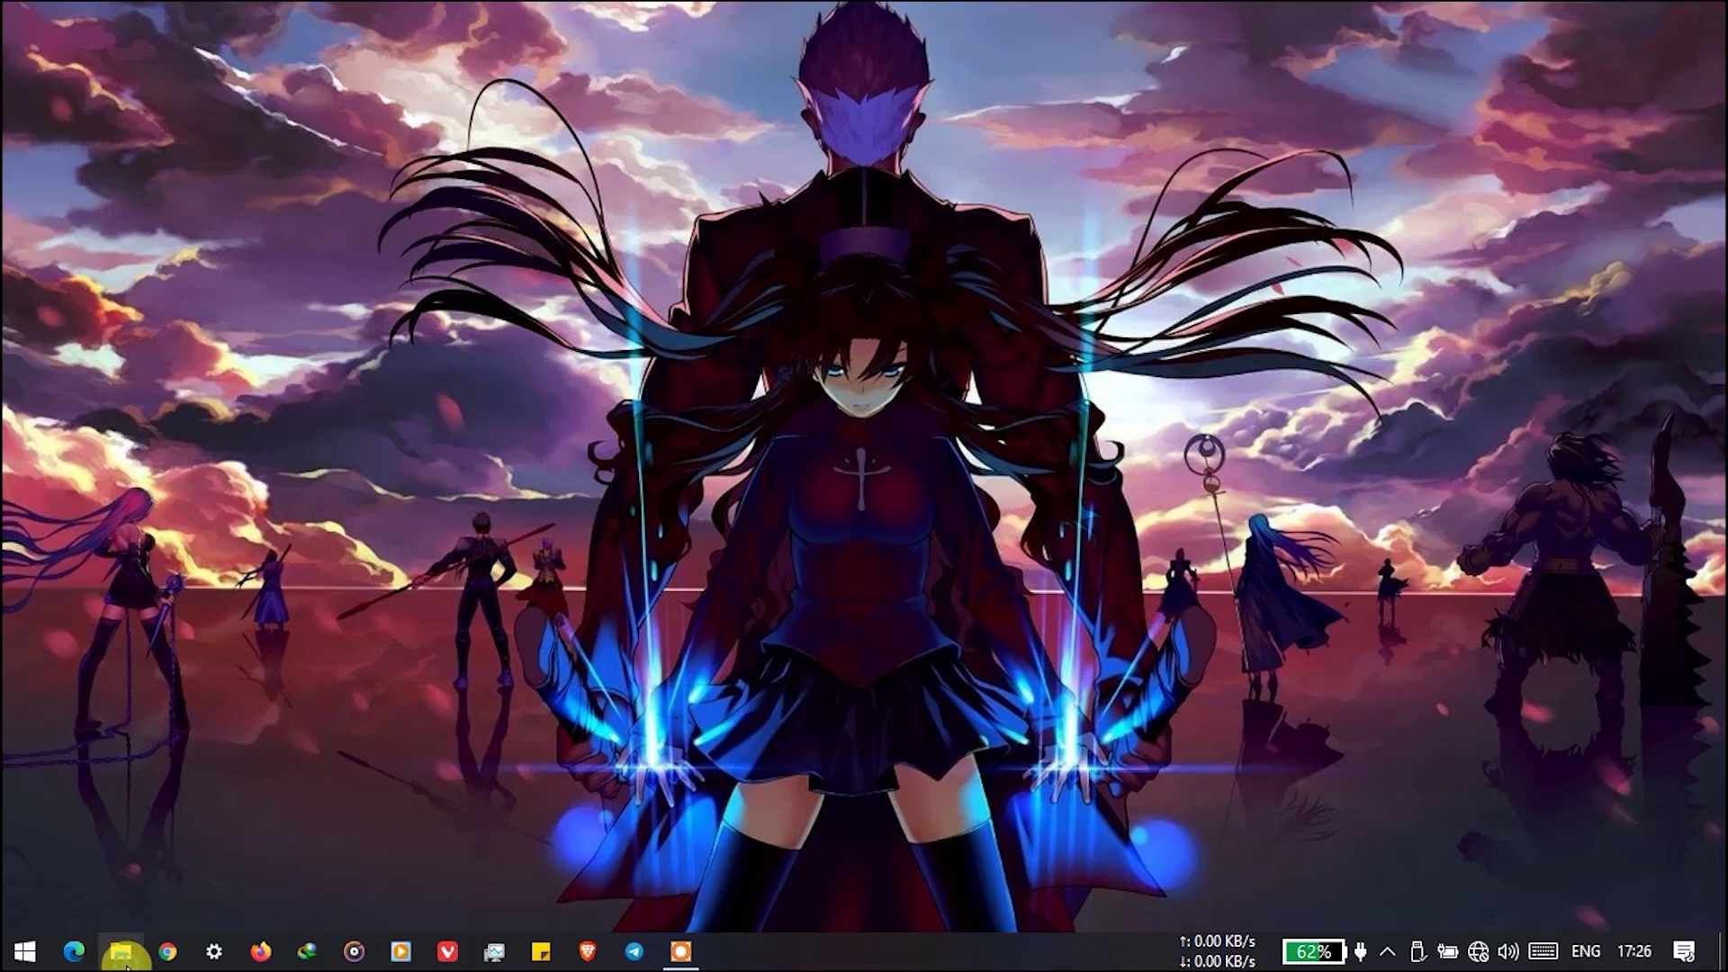
Run setup from D:\Win11_EnglishInternational_x64 (2), choose 'Not at the moment' for updates, and continue.
{"action": "key", "text": "super+e"}
{"action": "double_click", "coordinate": [885, 630]}
{"action": "double_click", "coordinate": [525, 612]}
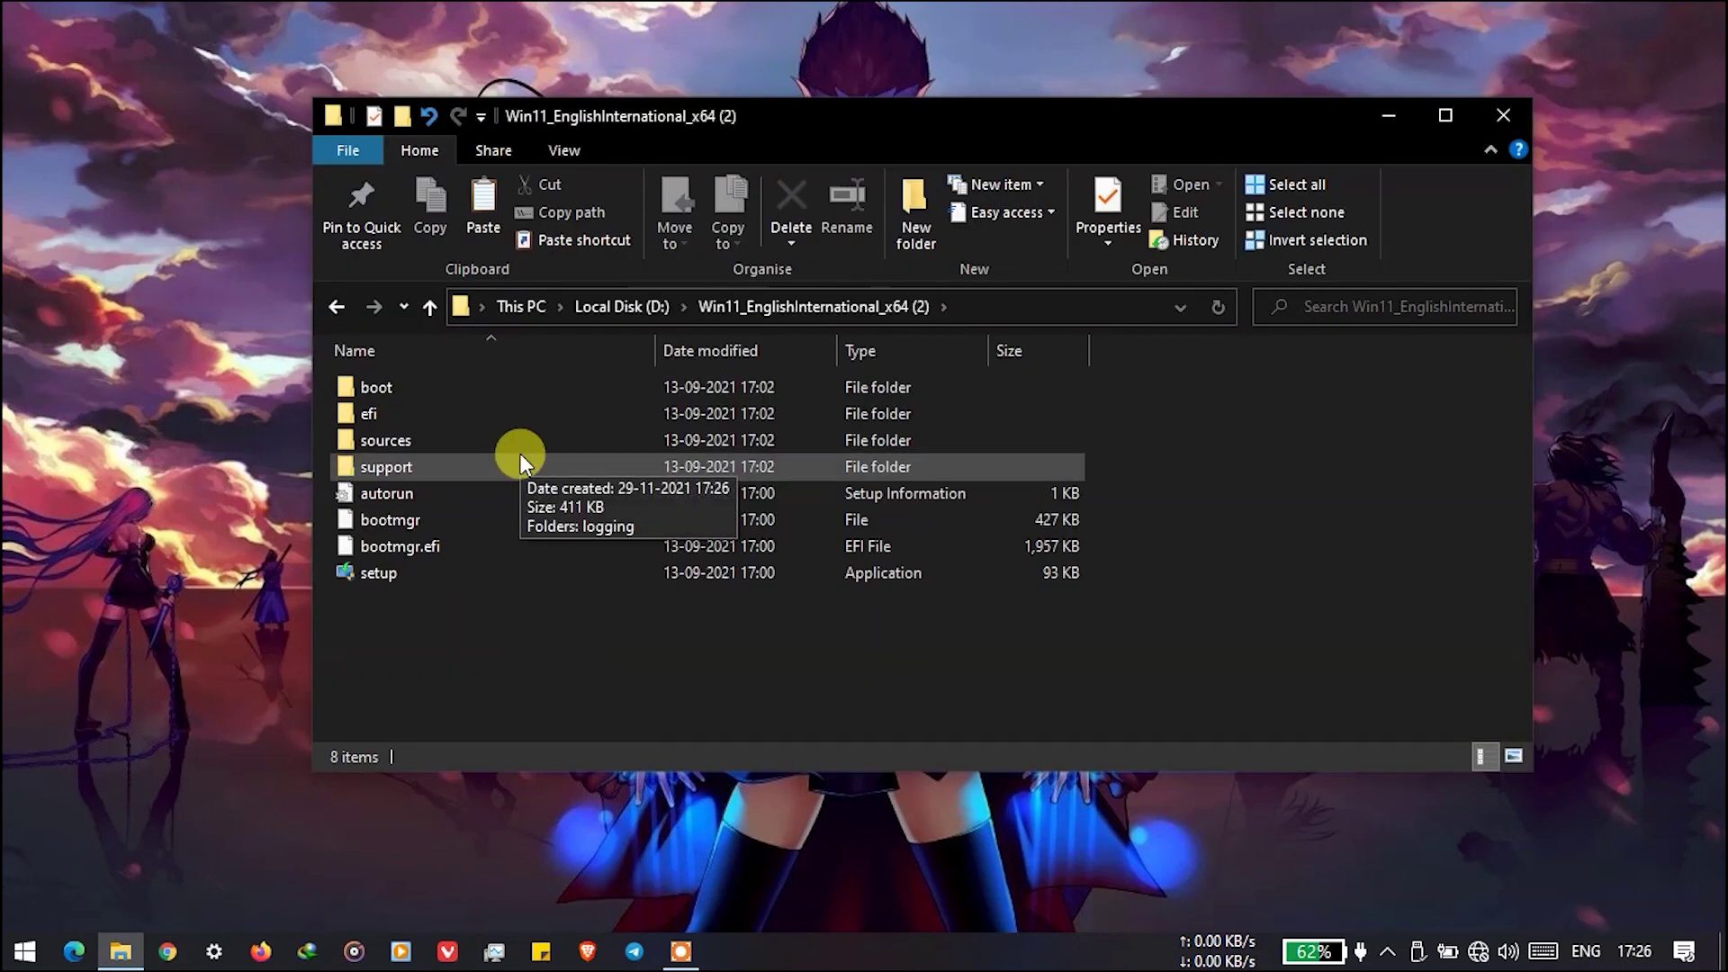
{"action": "double_click", "coordinate": [570, 570]}
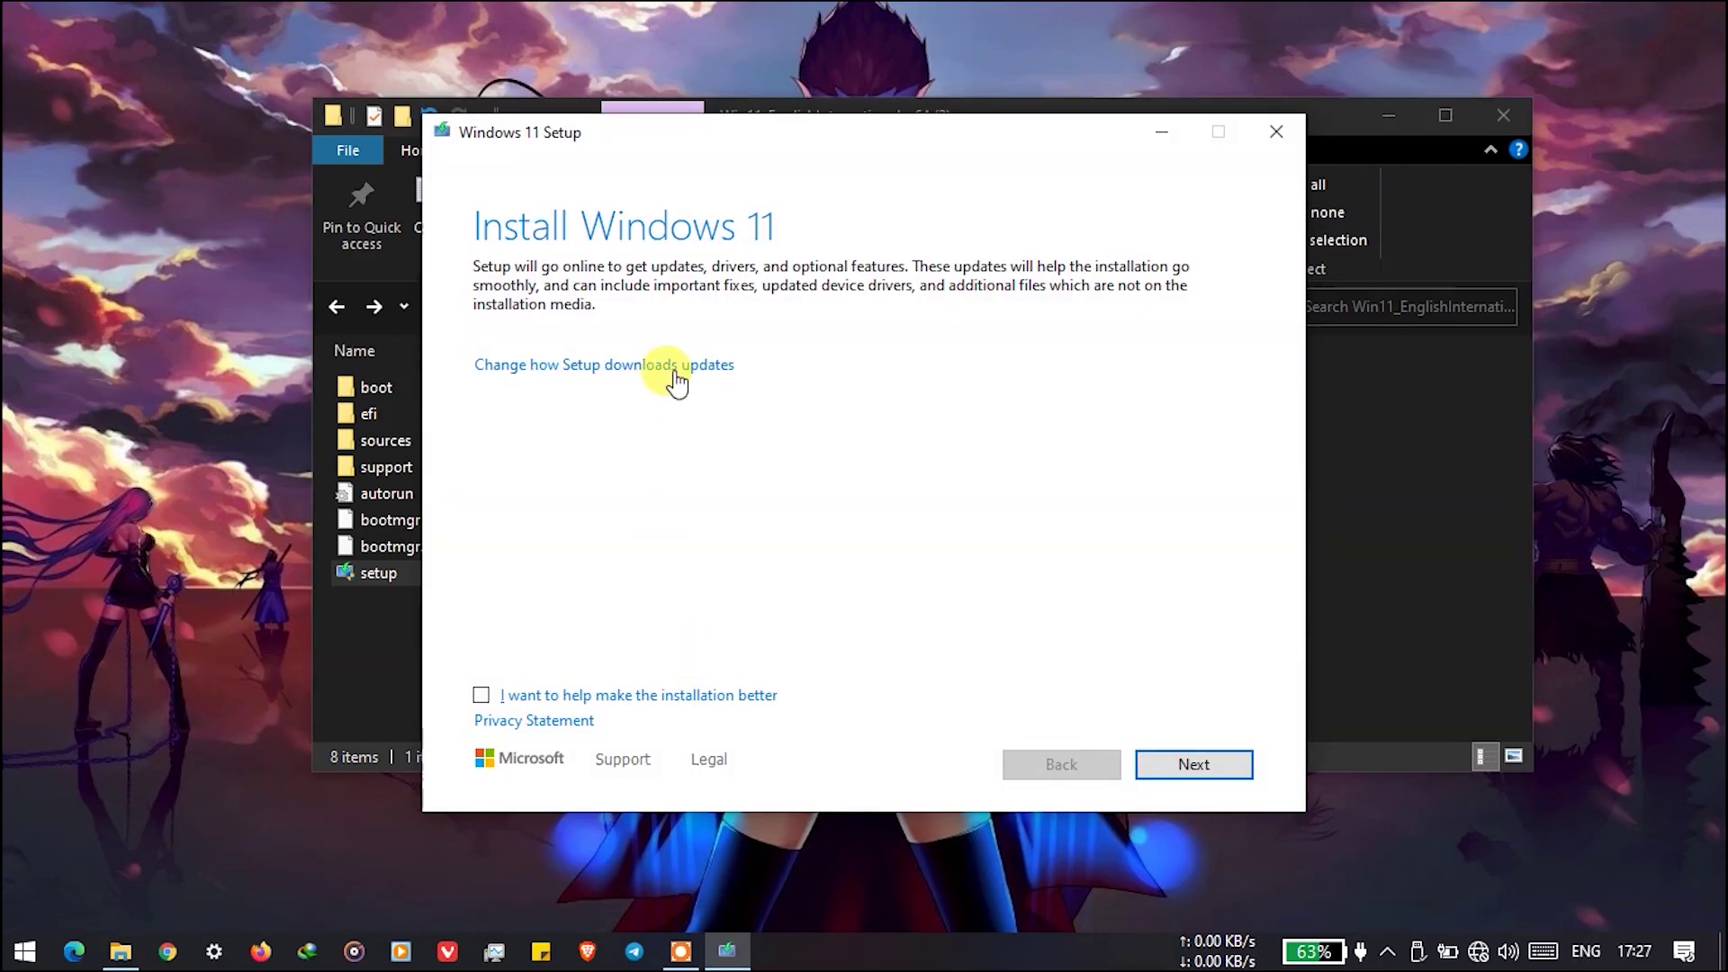
{"action": "left_click", "coordinate": [669, 371]}
{"action": "left_click", "coordinate": [636, 409]}
{"action": "left_click", "coordinate": [1206, 770]}
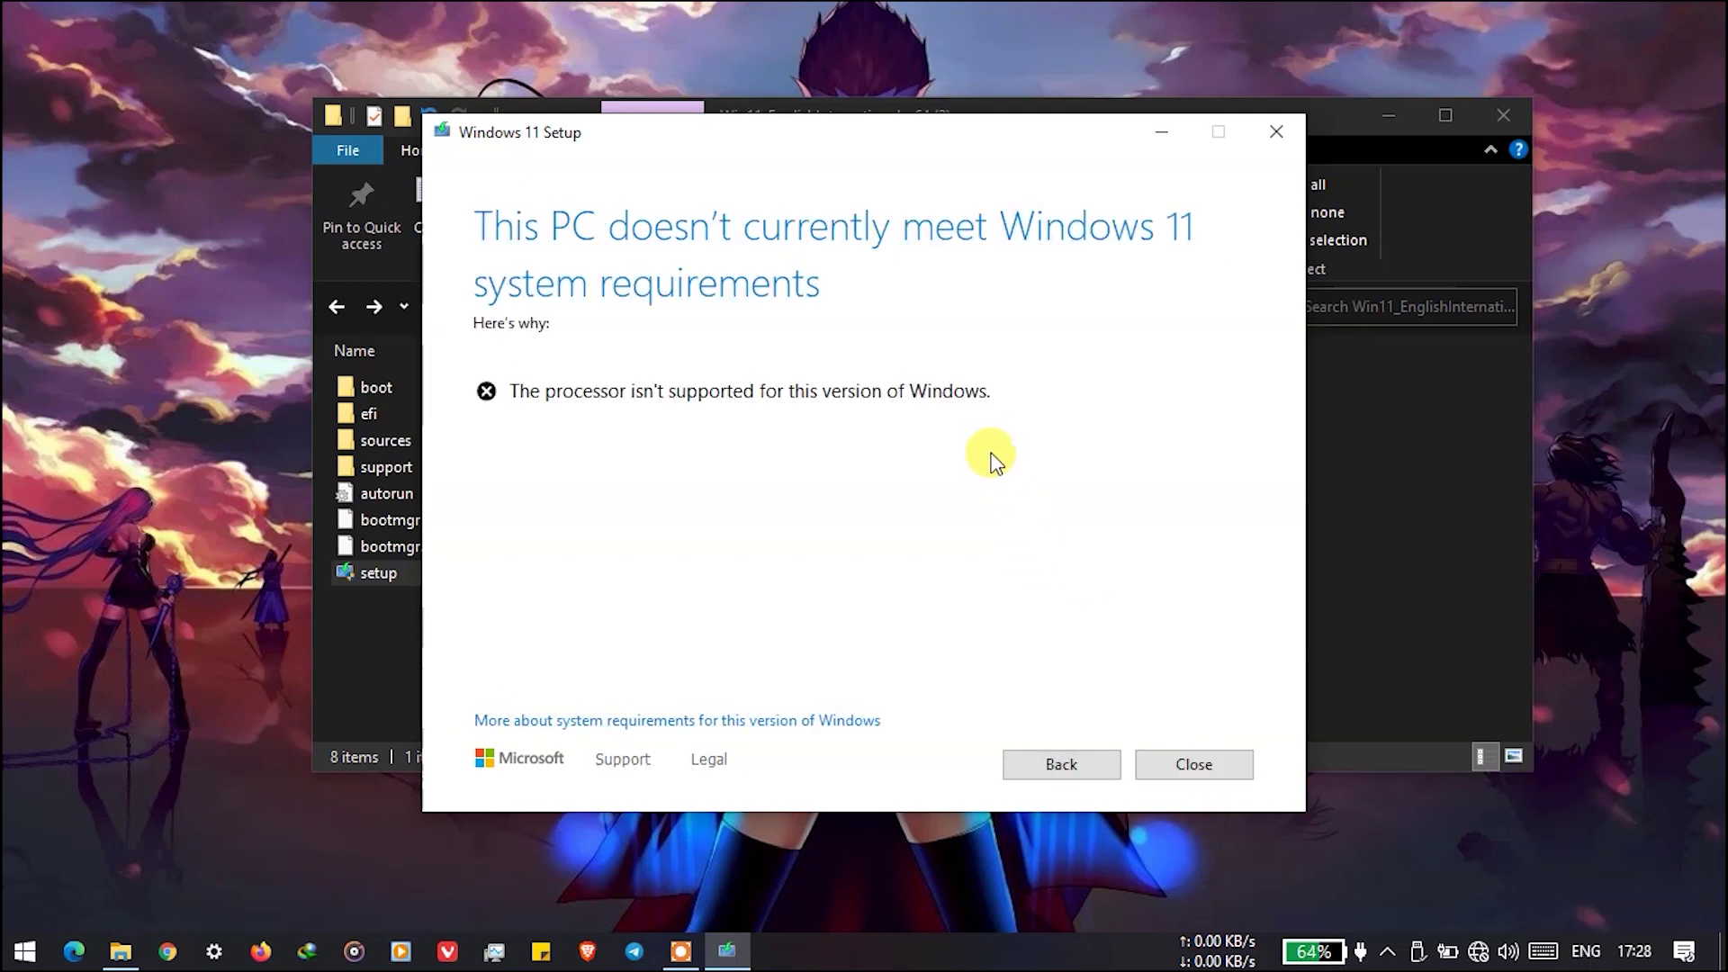
Highlight the unsupported processor error, then close Windows 11 Setup.
{"action": "left_click_drag", "start_coordinate": [992, 389], "coordinate": [595, 396]}
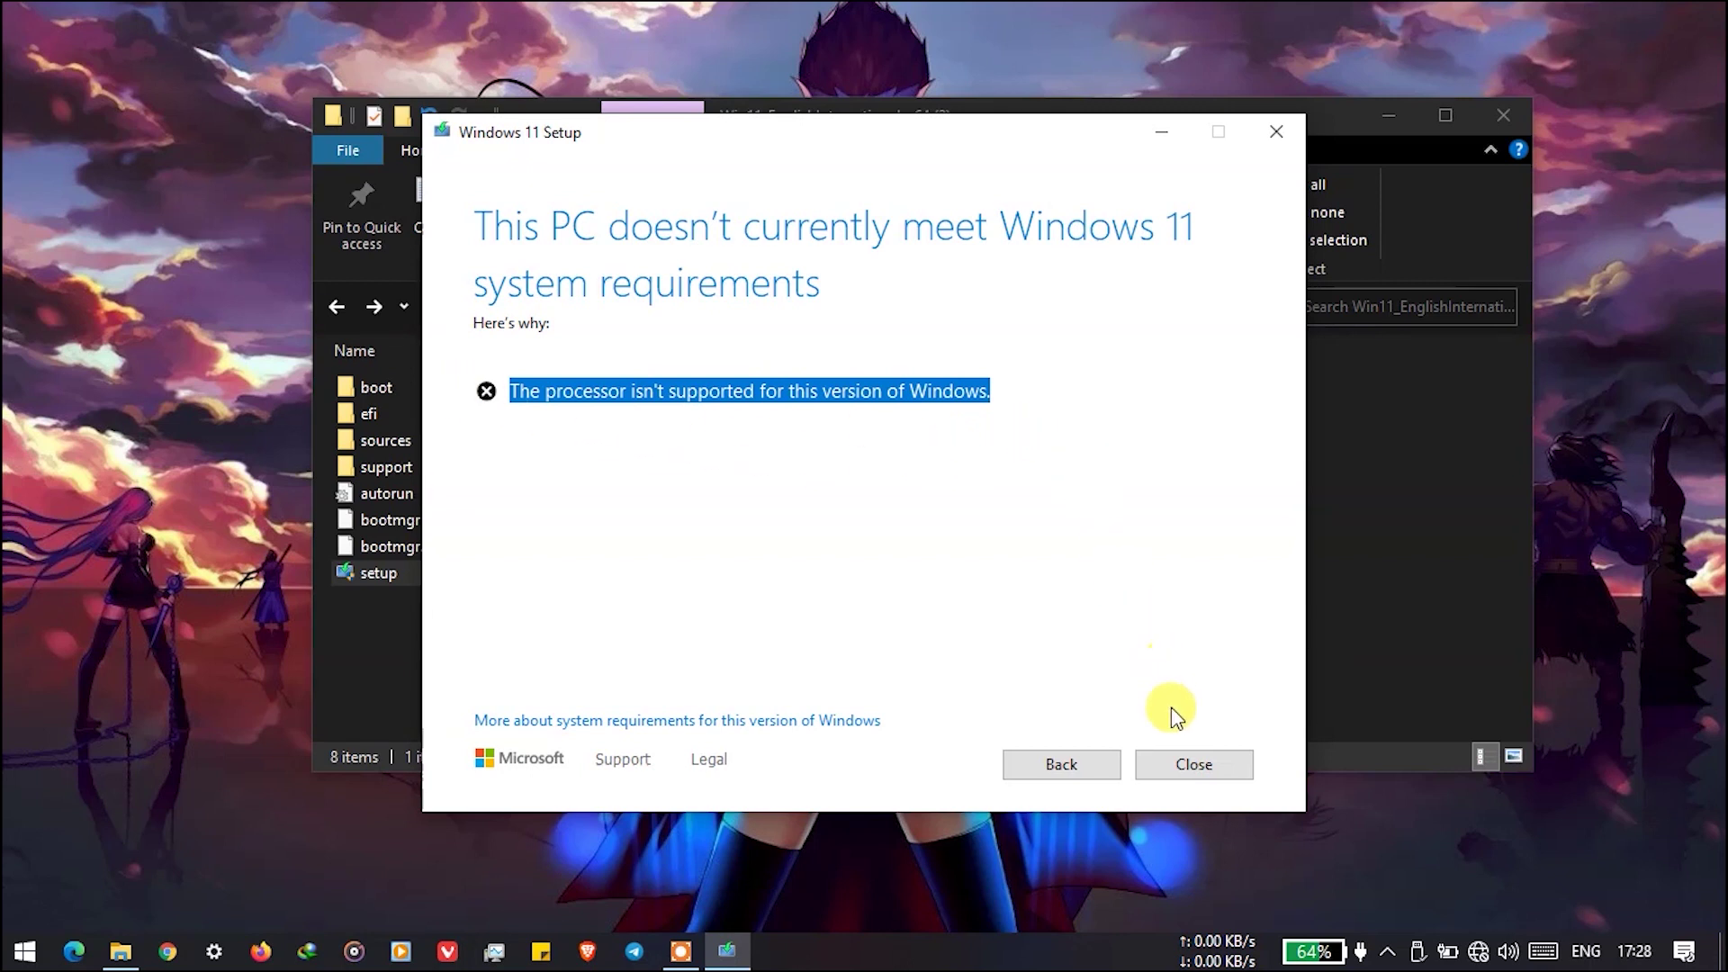
{"action": "left_click", "coordinate": [1190, 766]}
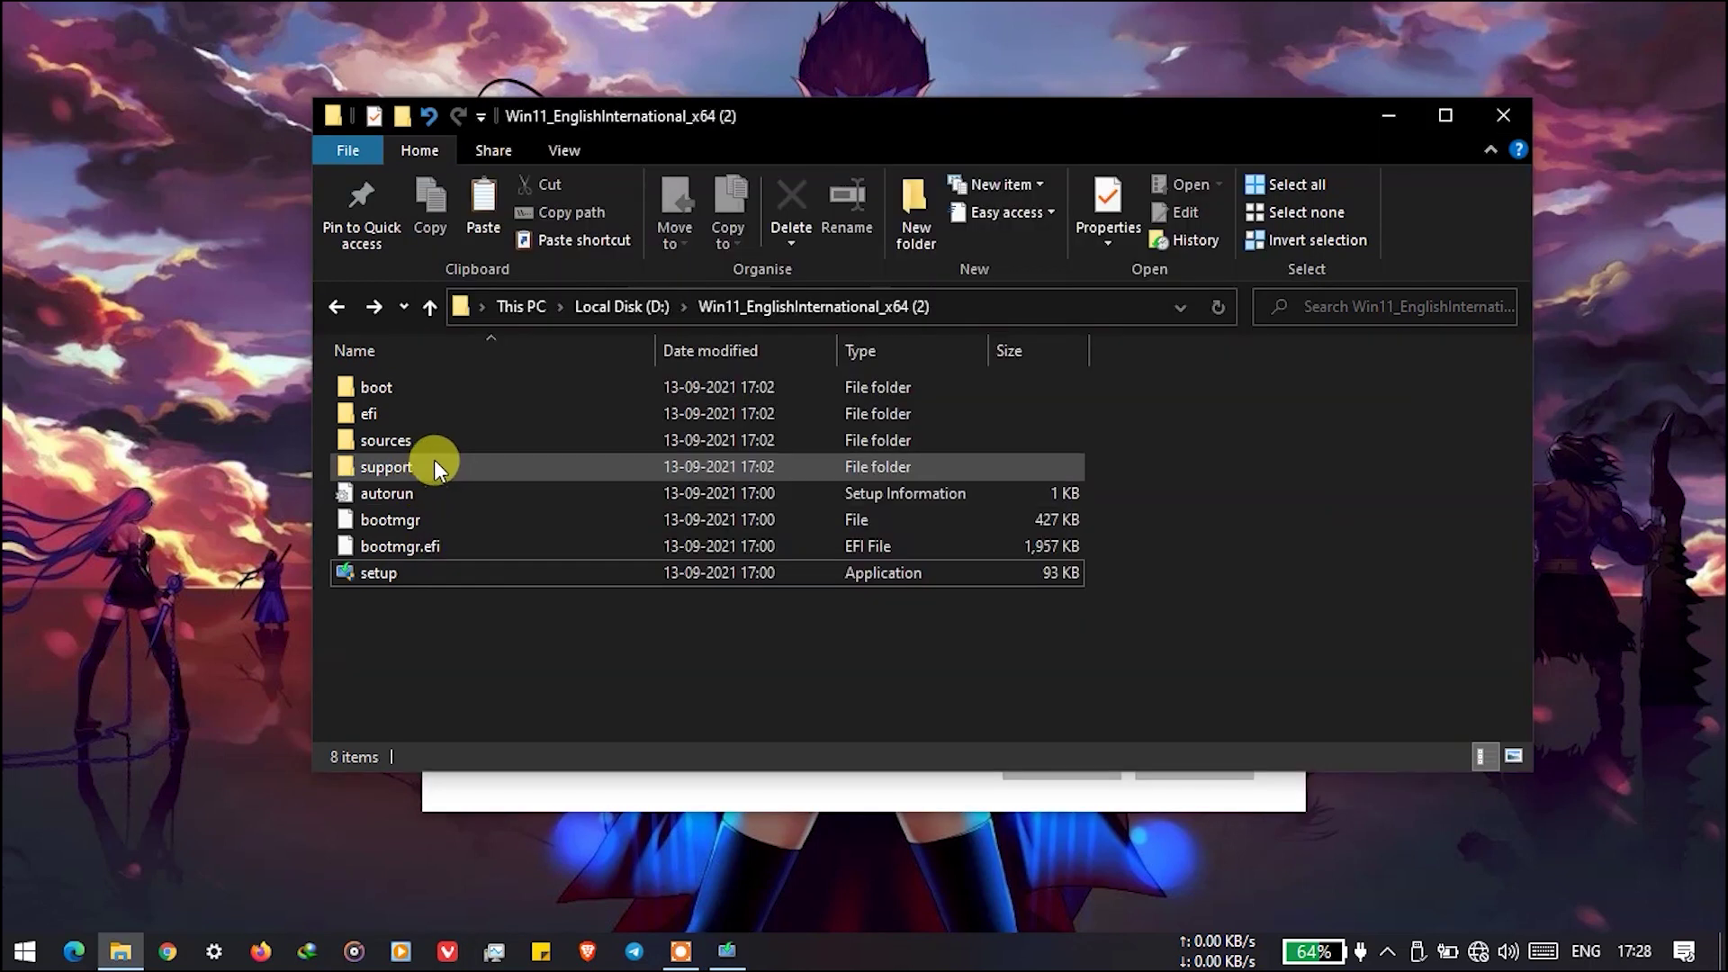
Delete appraiserres.dll from the sources folder, then go back to the extracted folder's top level.
{"action": "double_click", "coordinate": [444, 443]}
{"action": "scroll", "coordinate": [564, 635], "scroll_direction": "down", "scroll_amount": 6}
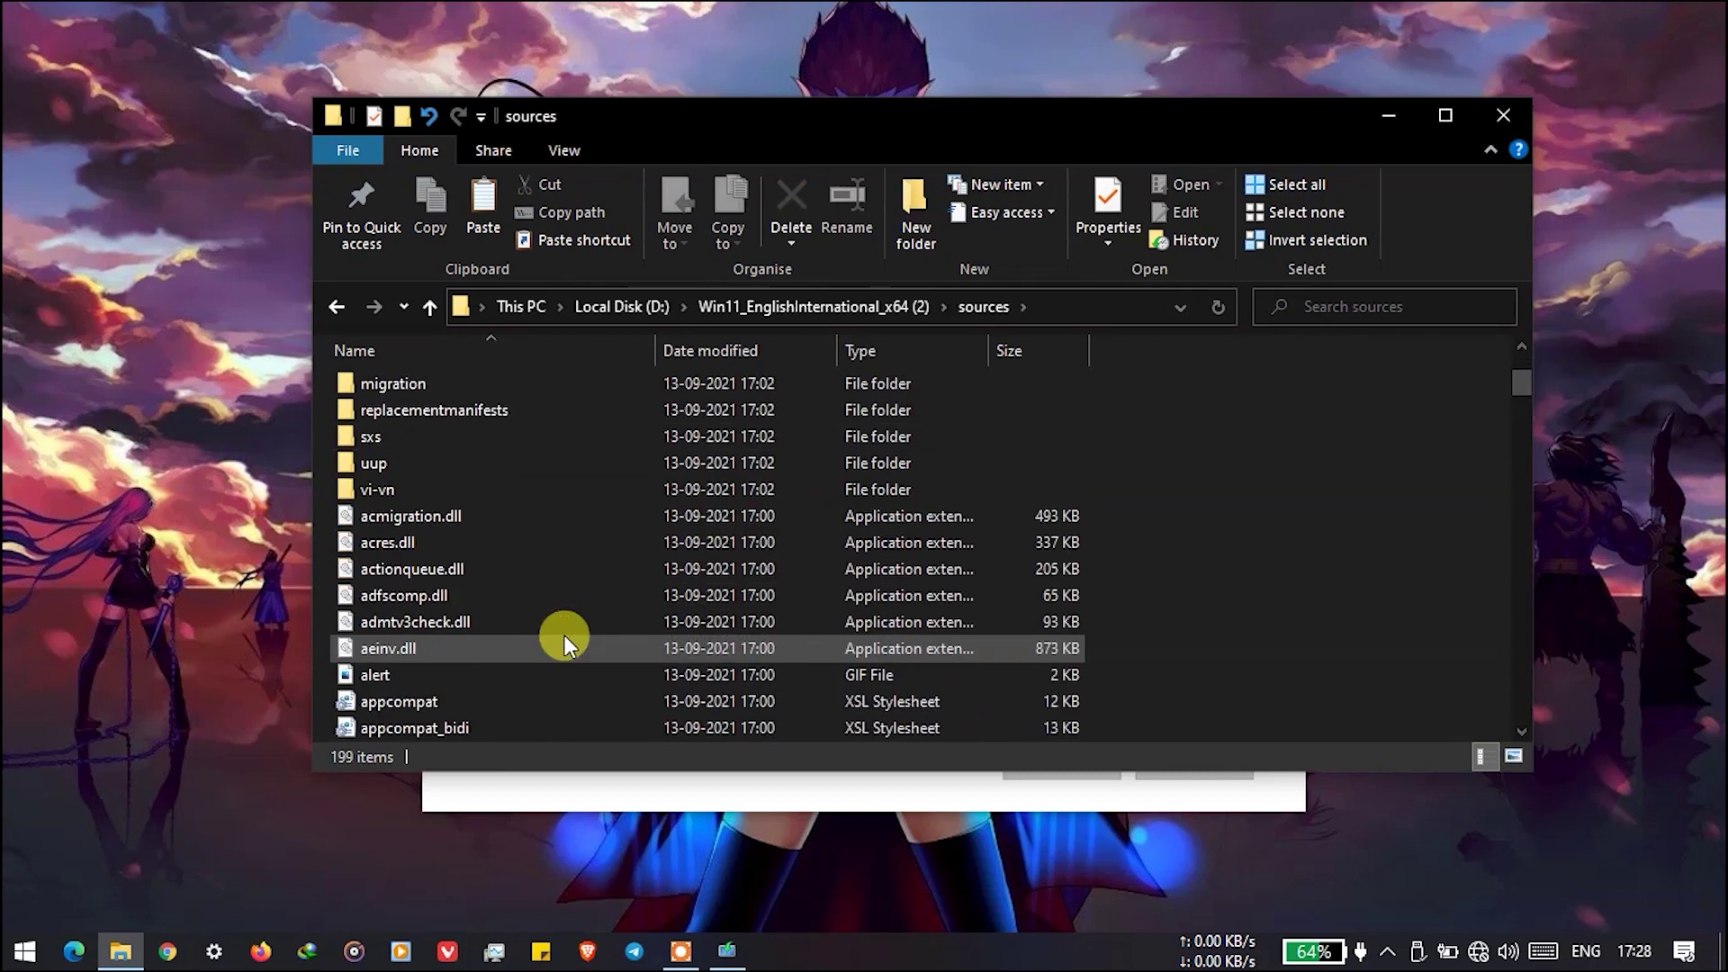
{"action": "left_click", "coordinate": [421, 674]}
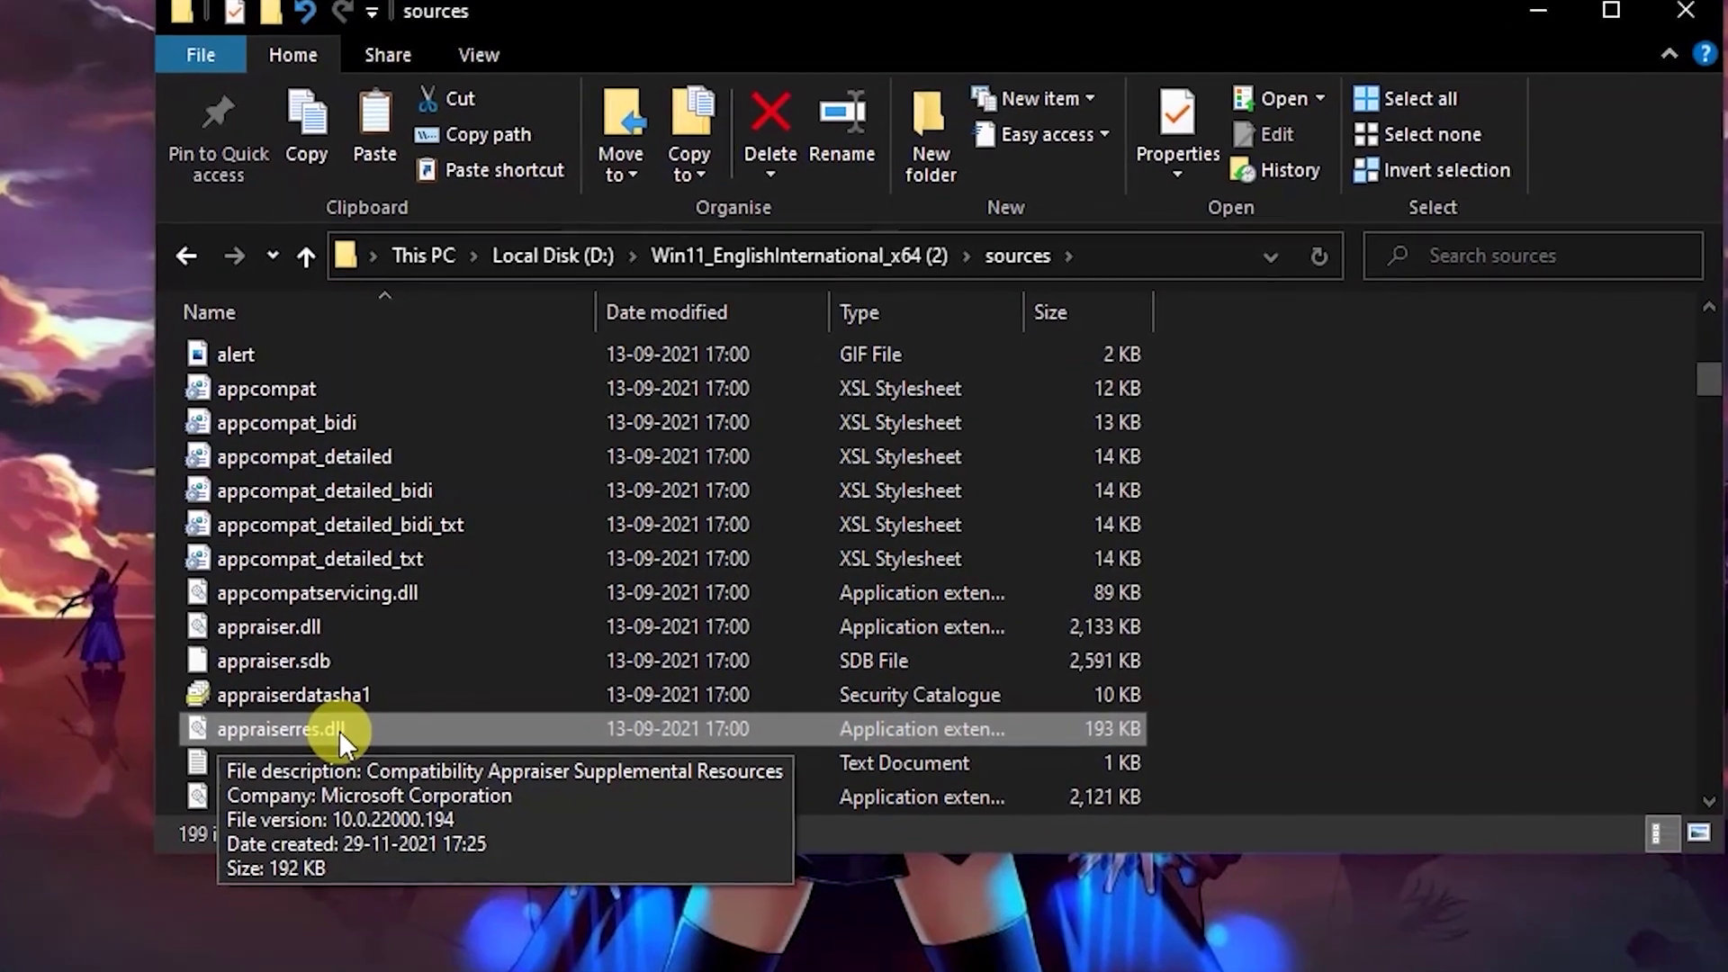
{"action": "left_click", "coordinate": [288, 740]}
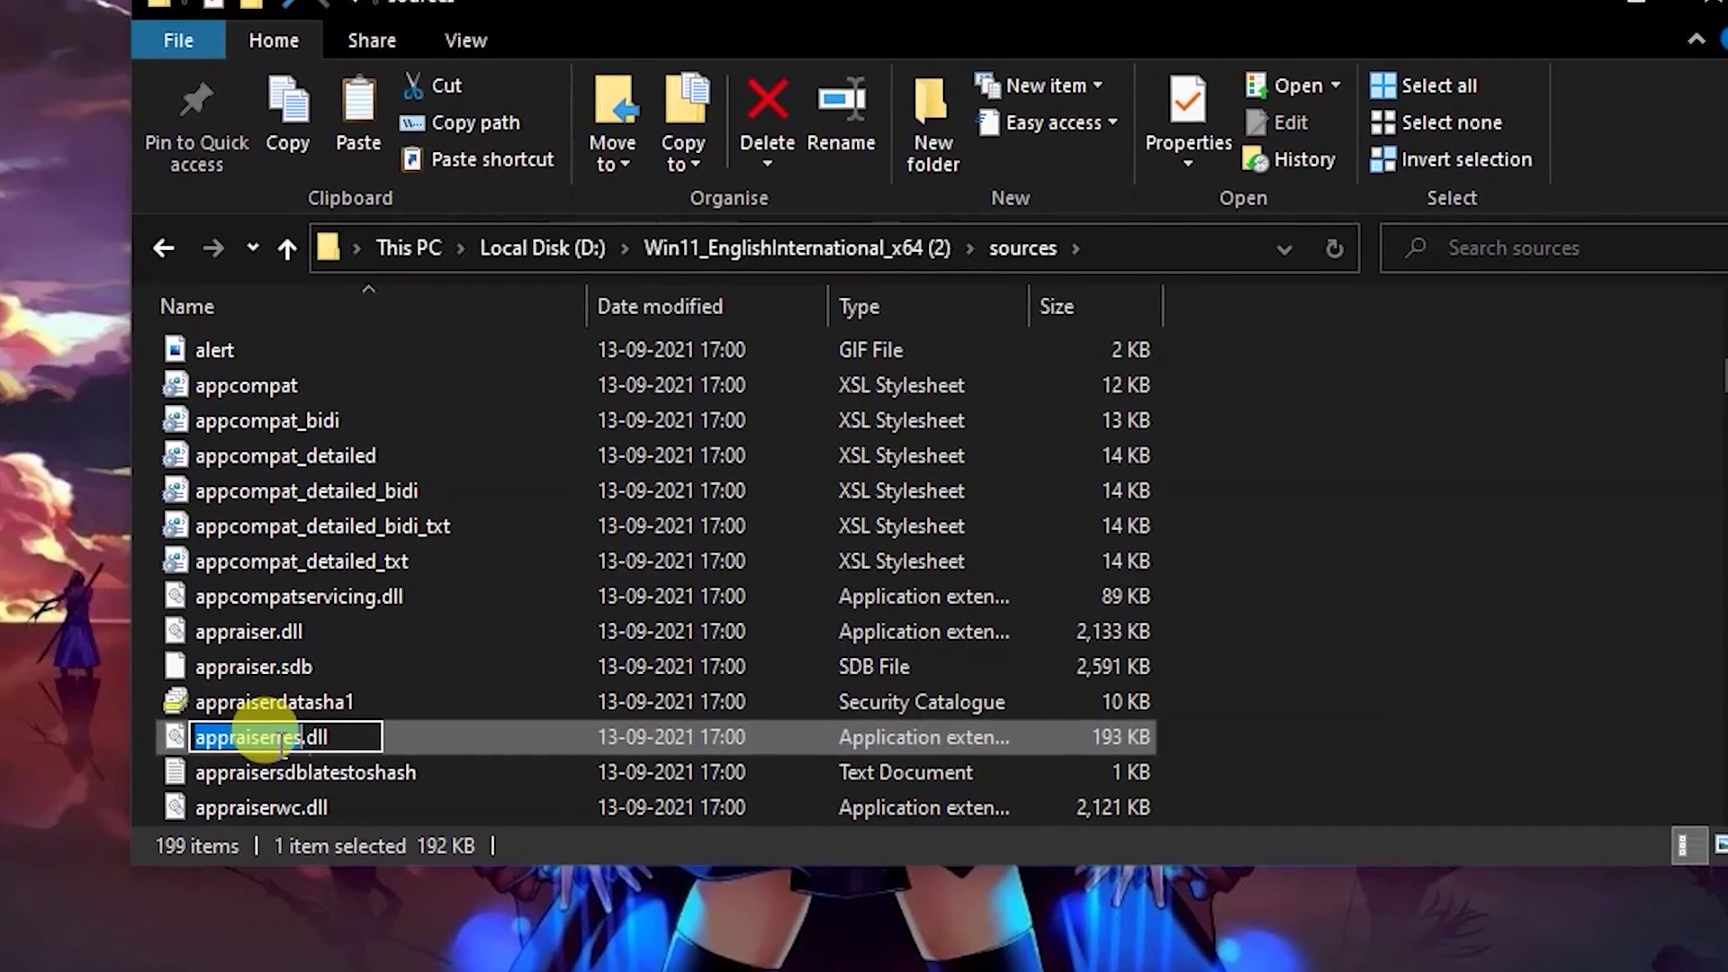
{"action": "left_click", "coordinate": [403, 749]}
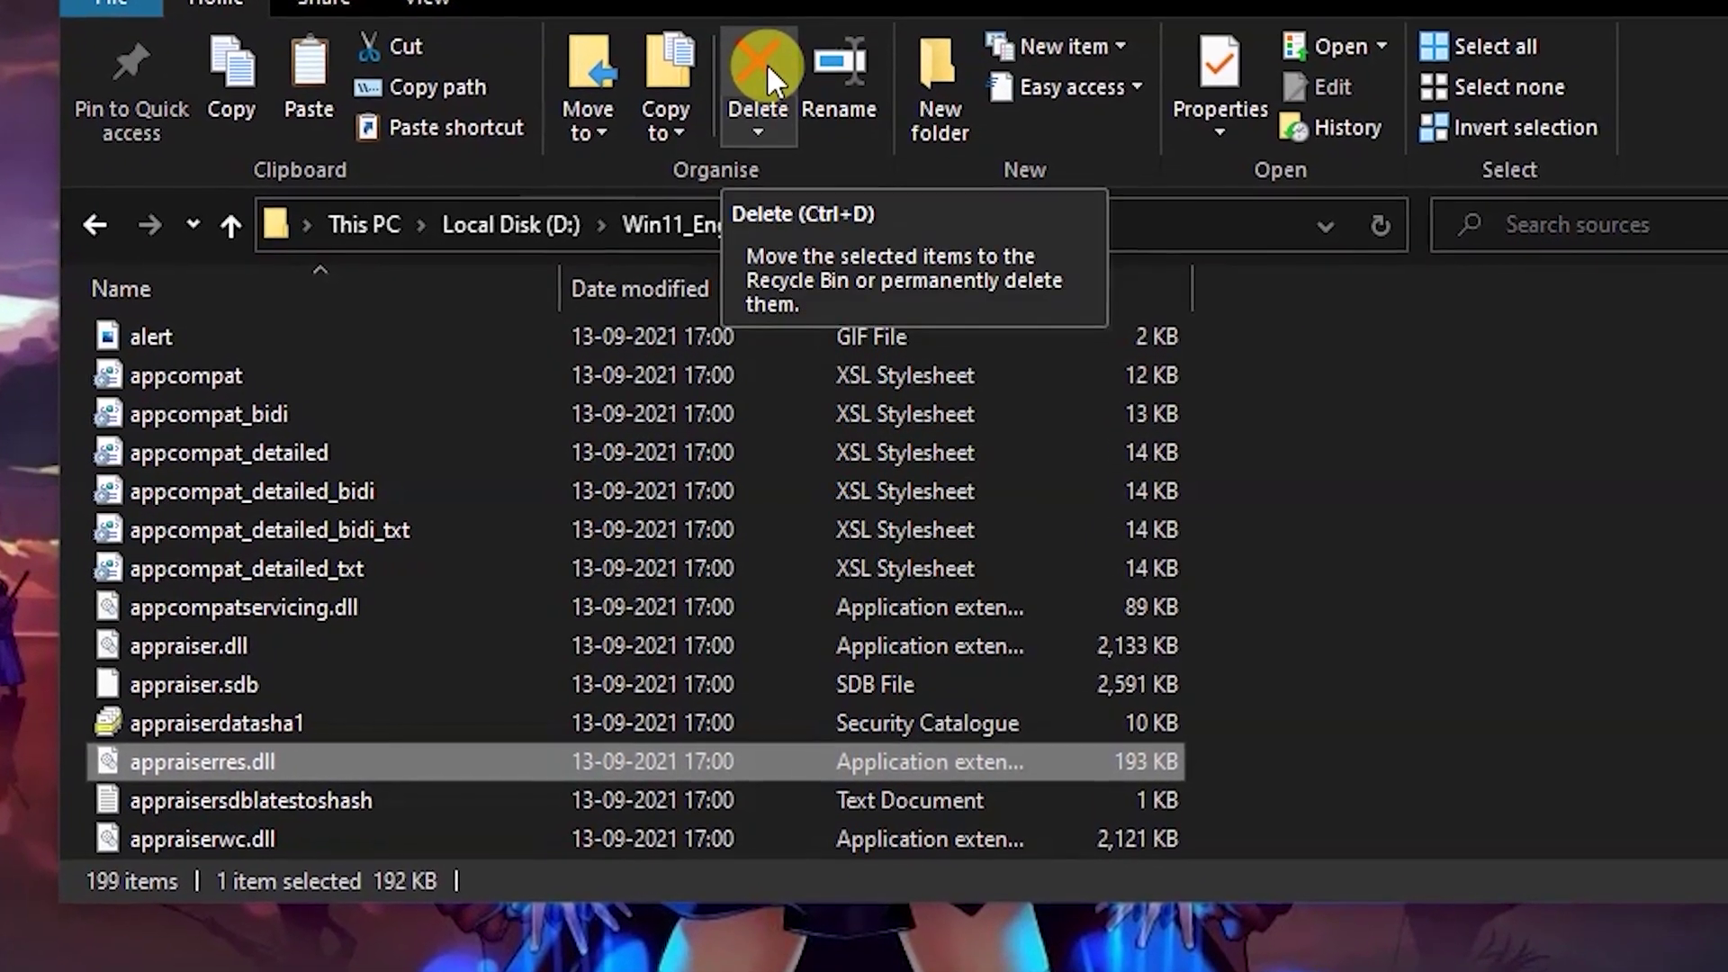
{"action": "left_click", "coordinate": [766, 63]}
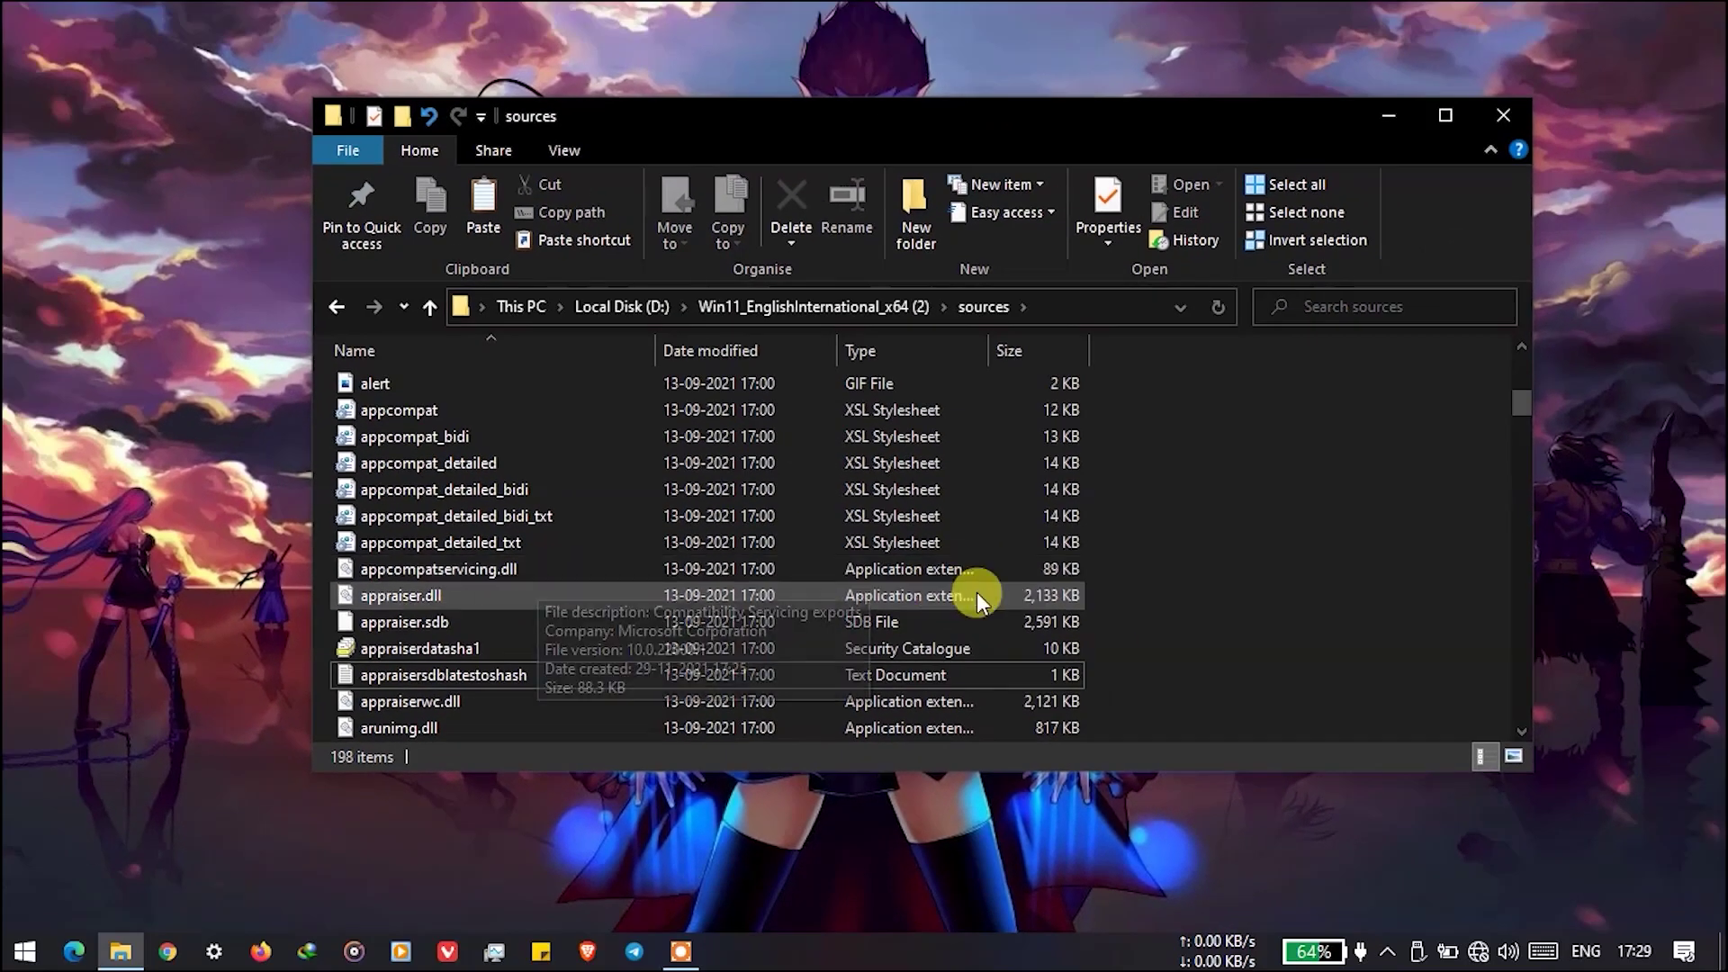
{"action": "left_click", "coordinate": [333, 307]}
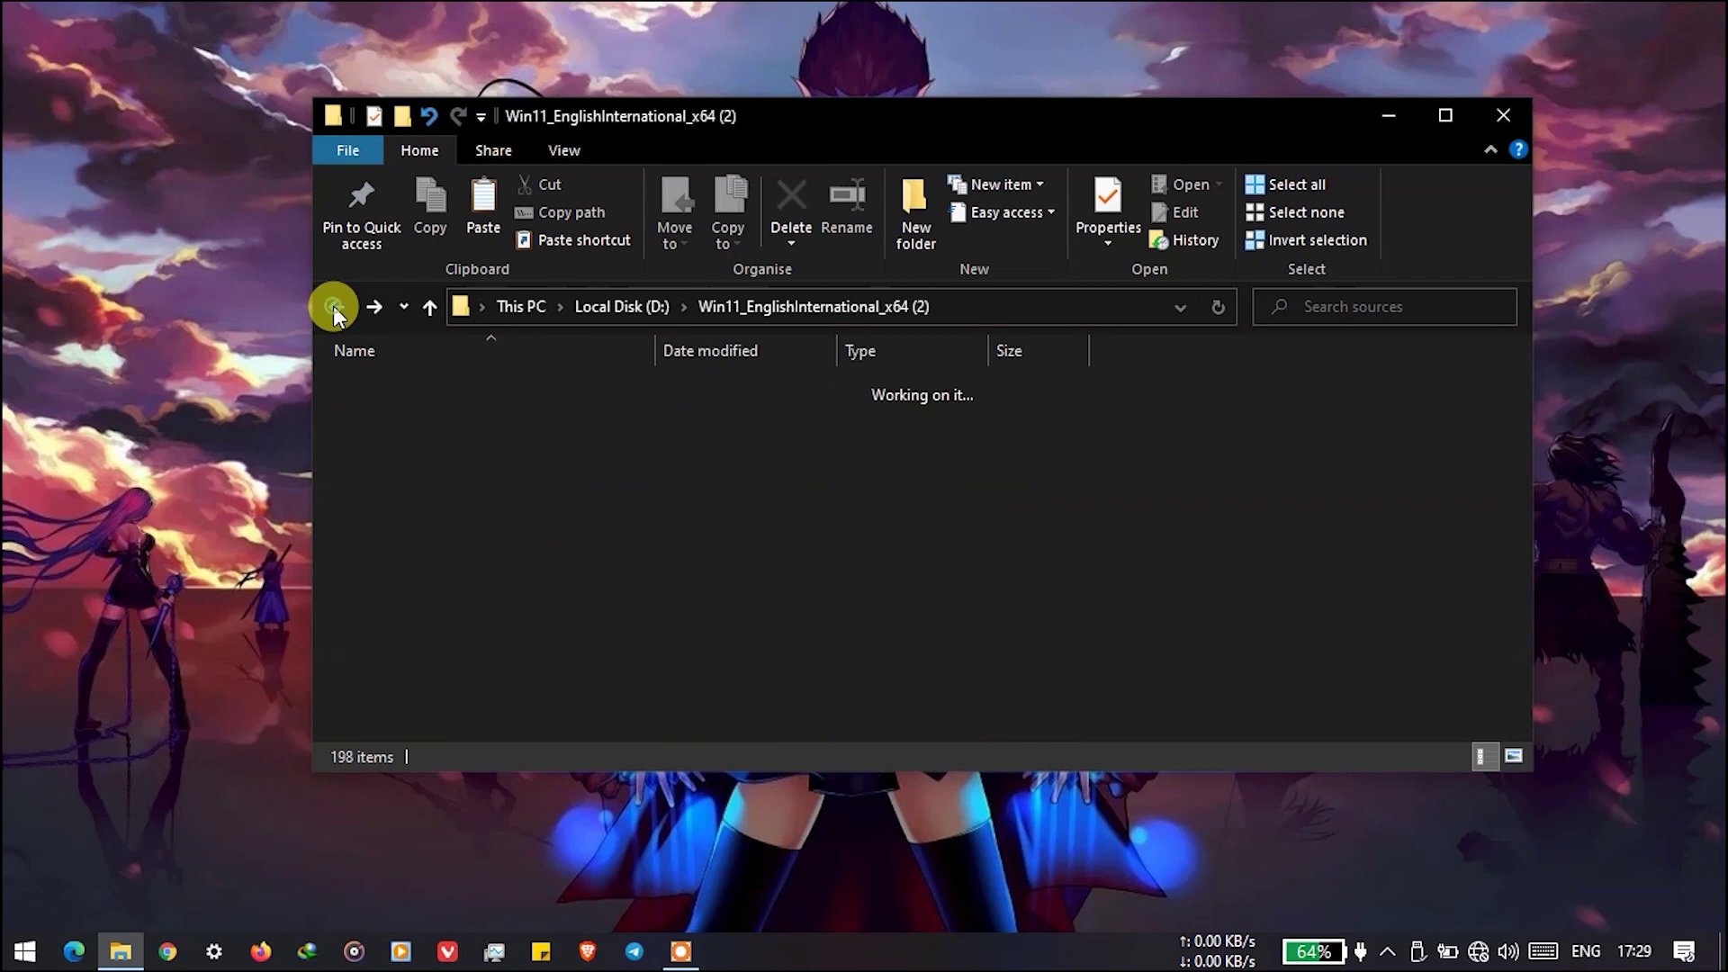
Relaunch setup without downloading updates, accept the licence terms, and acknowledge the language warning.
{"action": "double_click", "coordinate": [538, 580]}
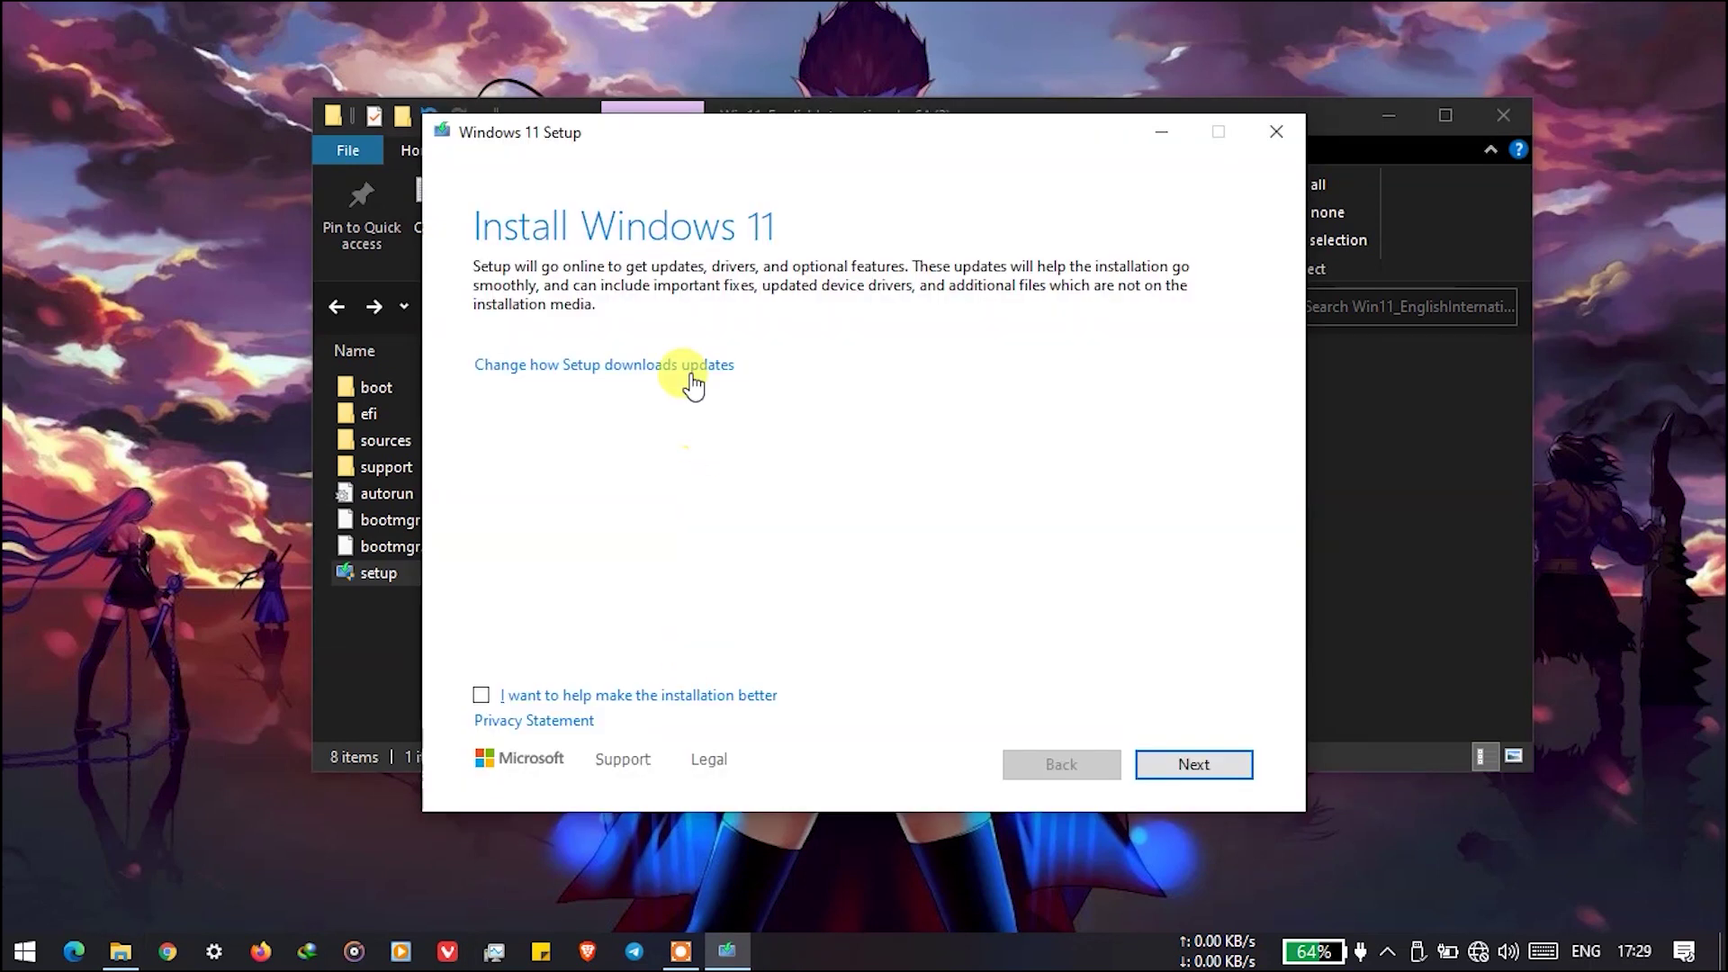
{"action": "left_click", "coordinate": [691, 373]}
{"action": "left_click", "coordinate": [627, 413]}
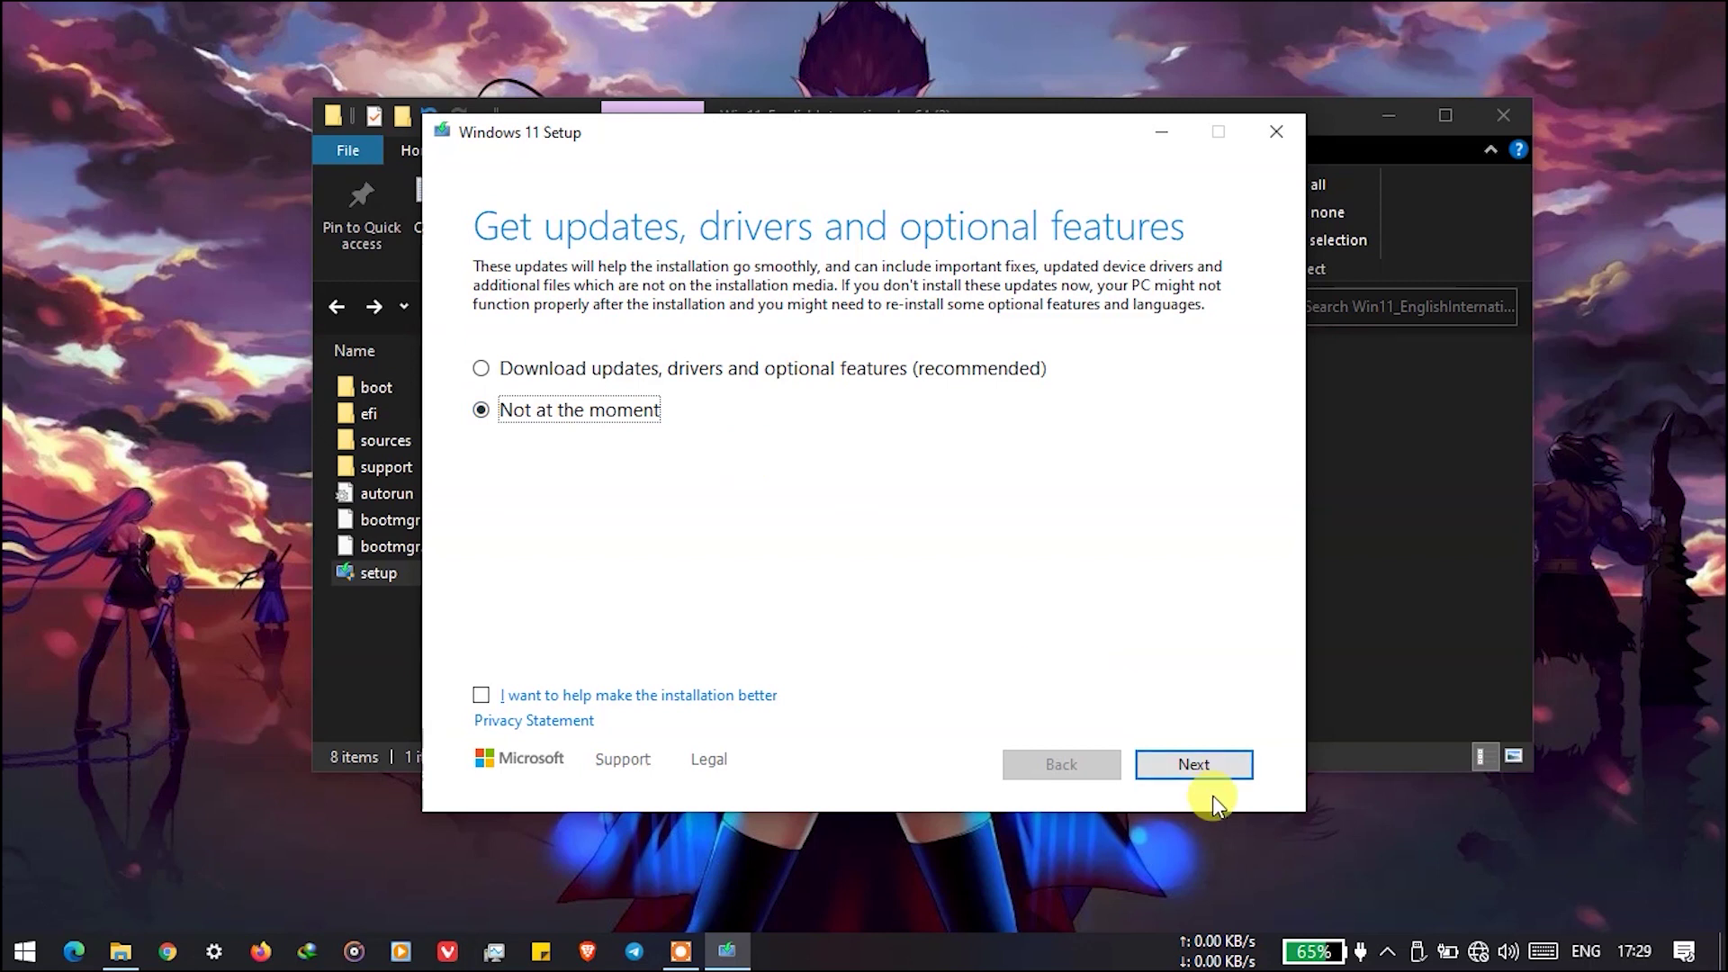
{"action": "left_click", "coordinate": [1216, 766]}
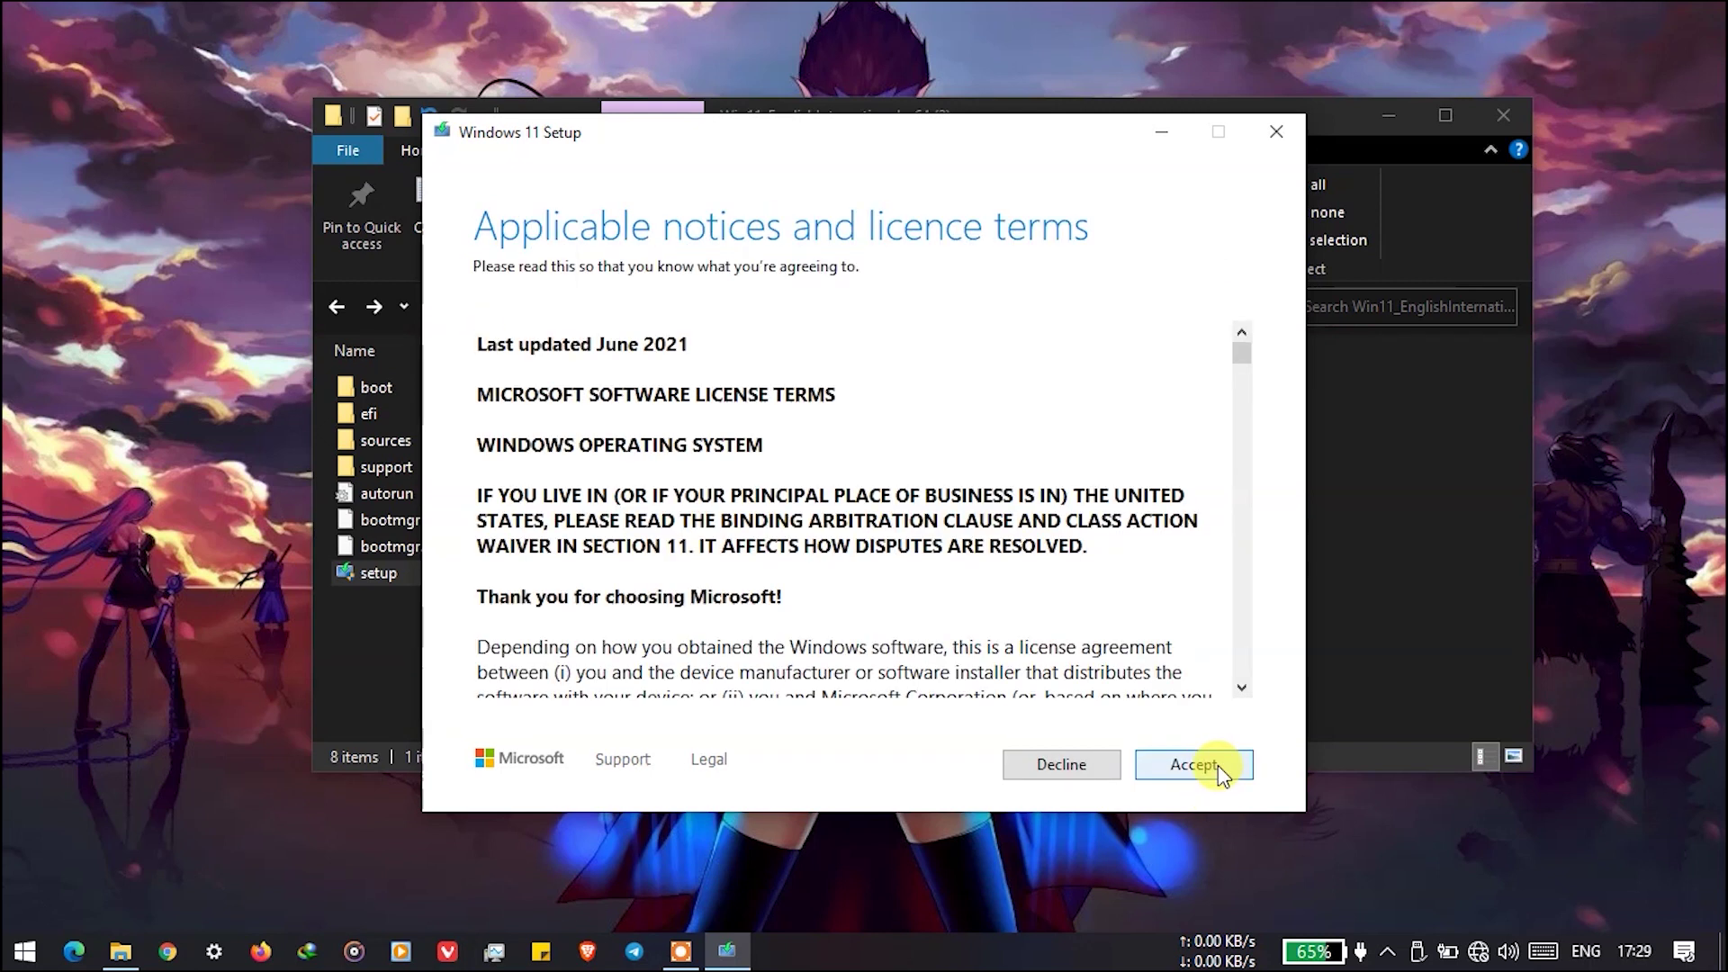
{"action": "left_click", "coordinate": [1218, 765]}
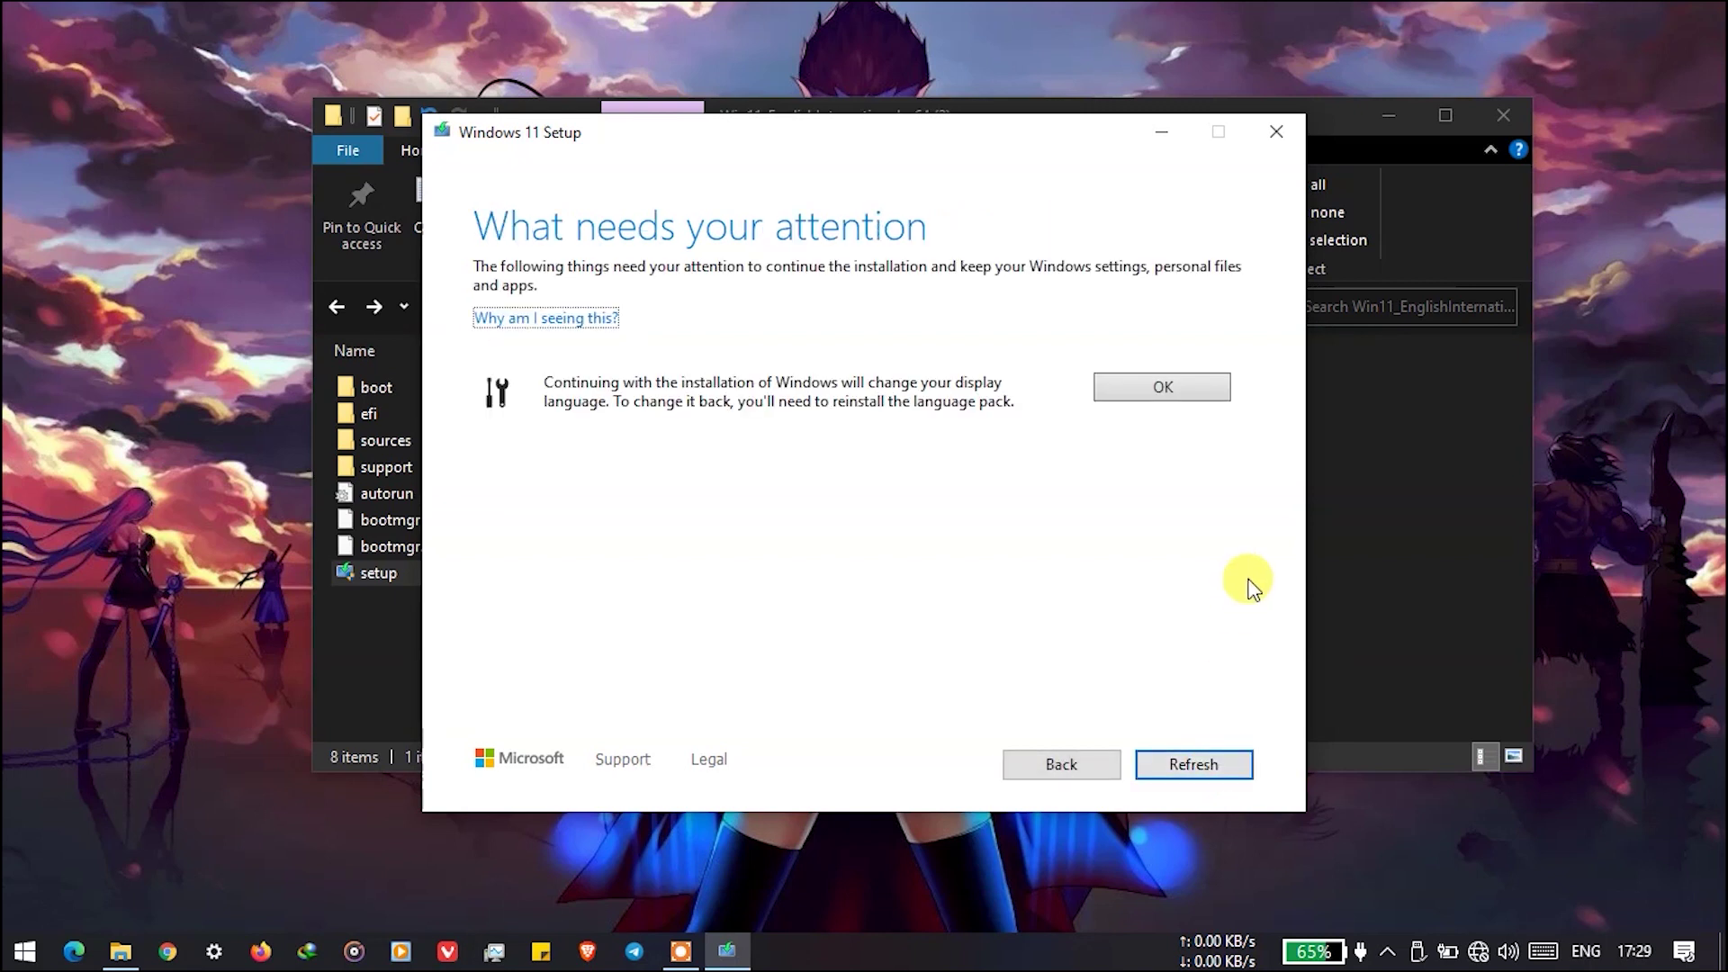
{"action": "left_click", "coordinate": [1181, 392]}
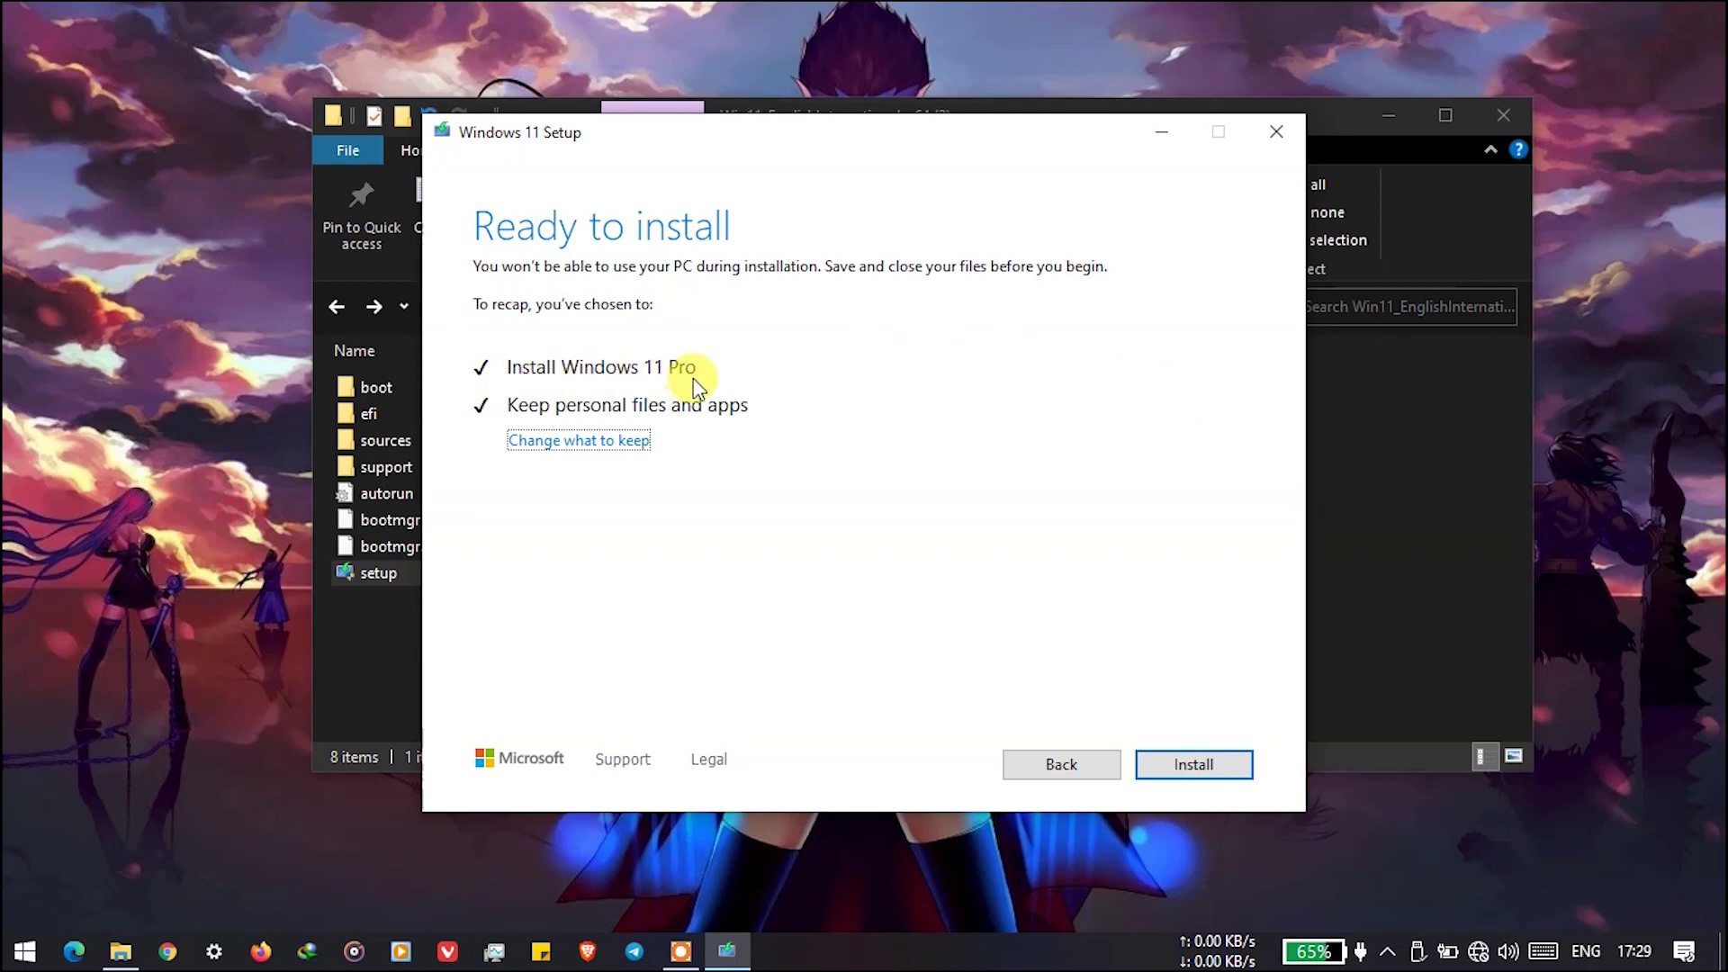
Choose to keep nothing from the current system and proceed with installing Windows 11 Pro.
{"action": "left_click", "coordinate": [615, 442]}
{"action": "left_click", "coordinate": [493, 464]}
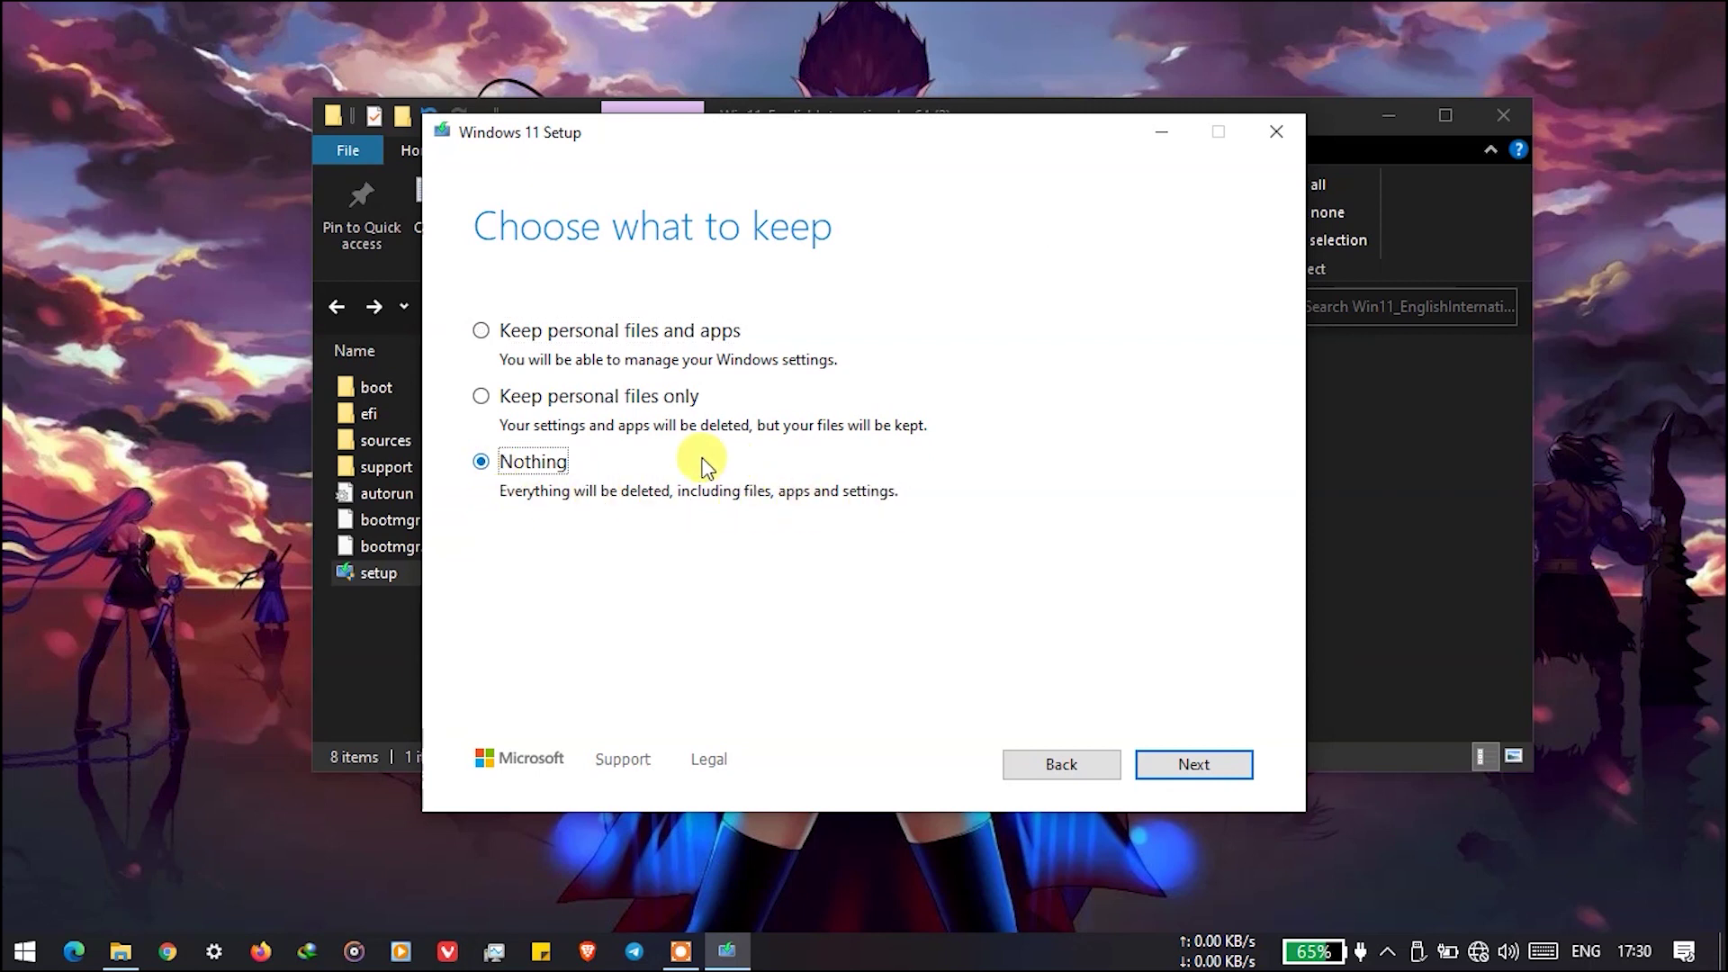
{"action": "left_click", "coordinate": [493, 401]}
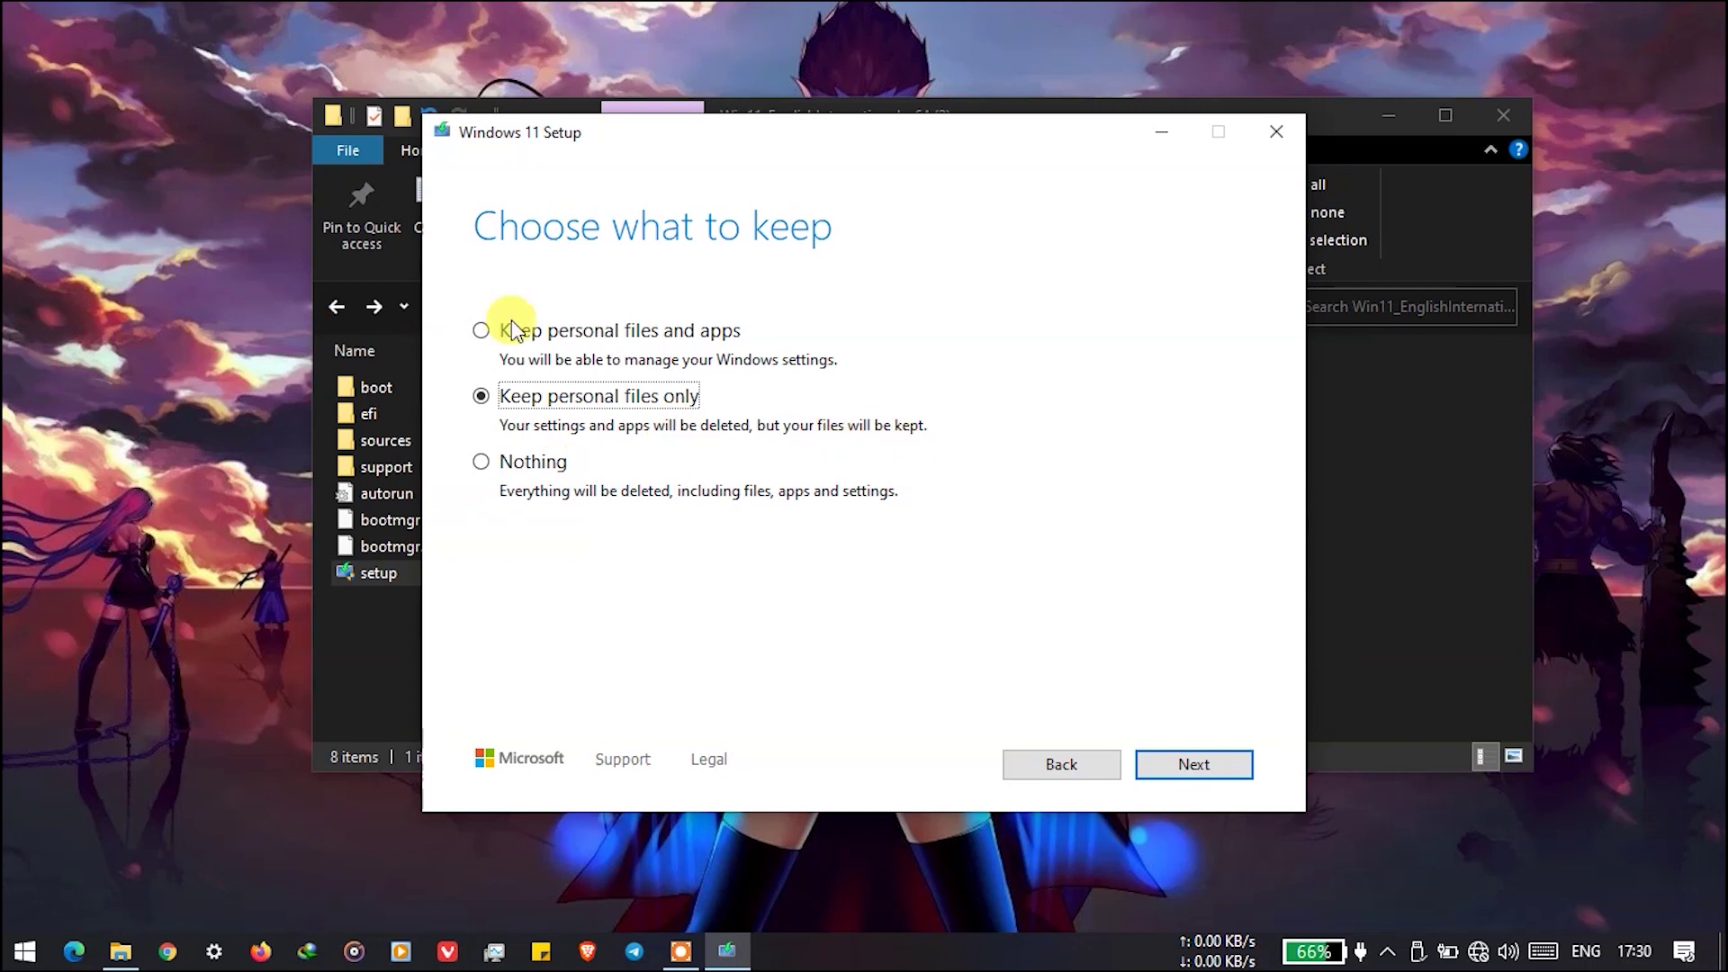
{"action": "left_click", "coordinate": [510, 464]}
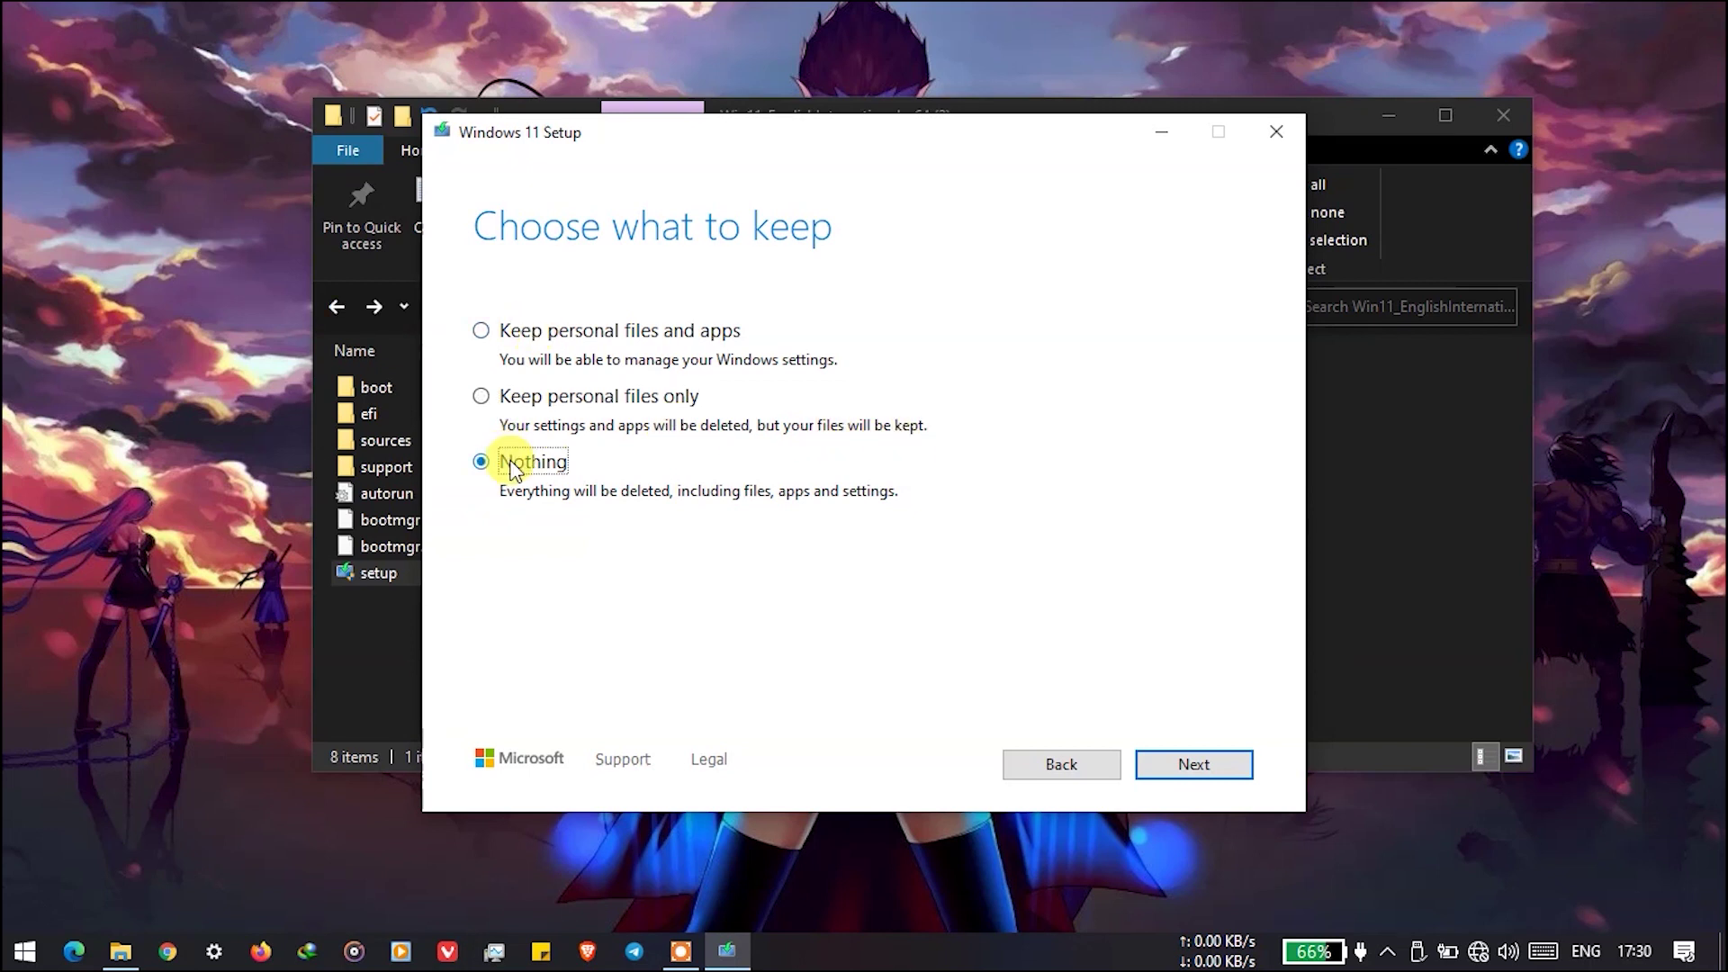
{"action": "left_click", "coordinate": [1173, 763]}
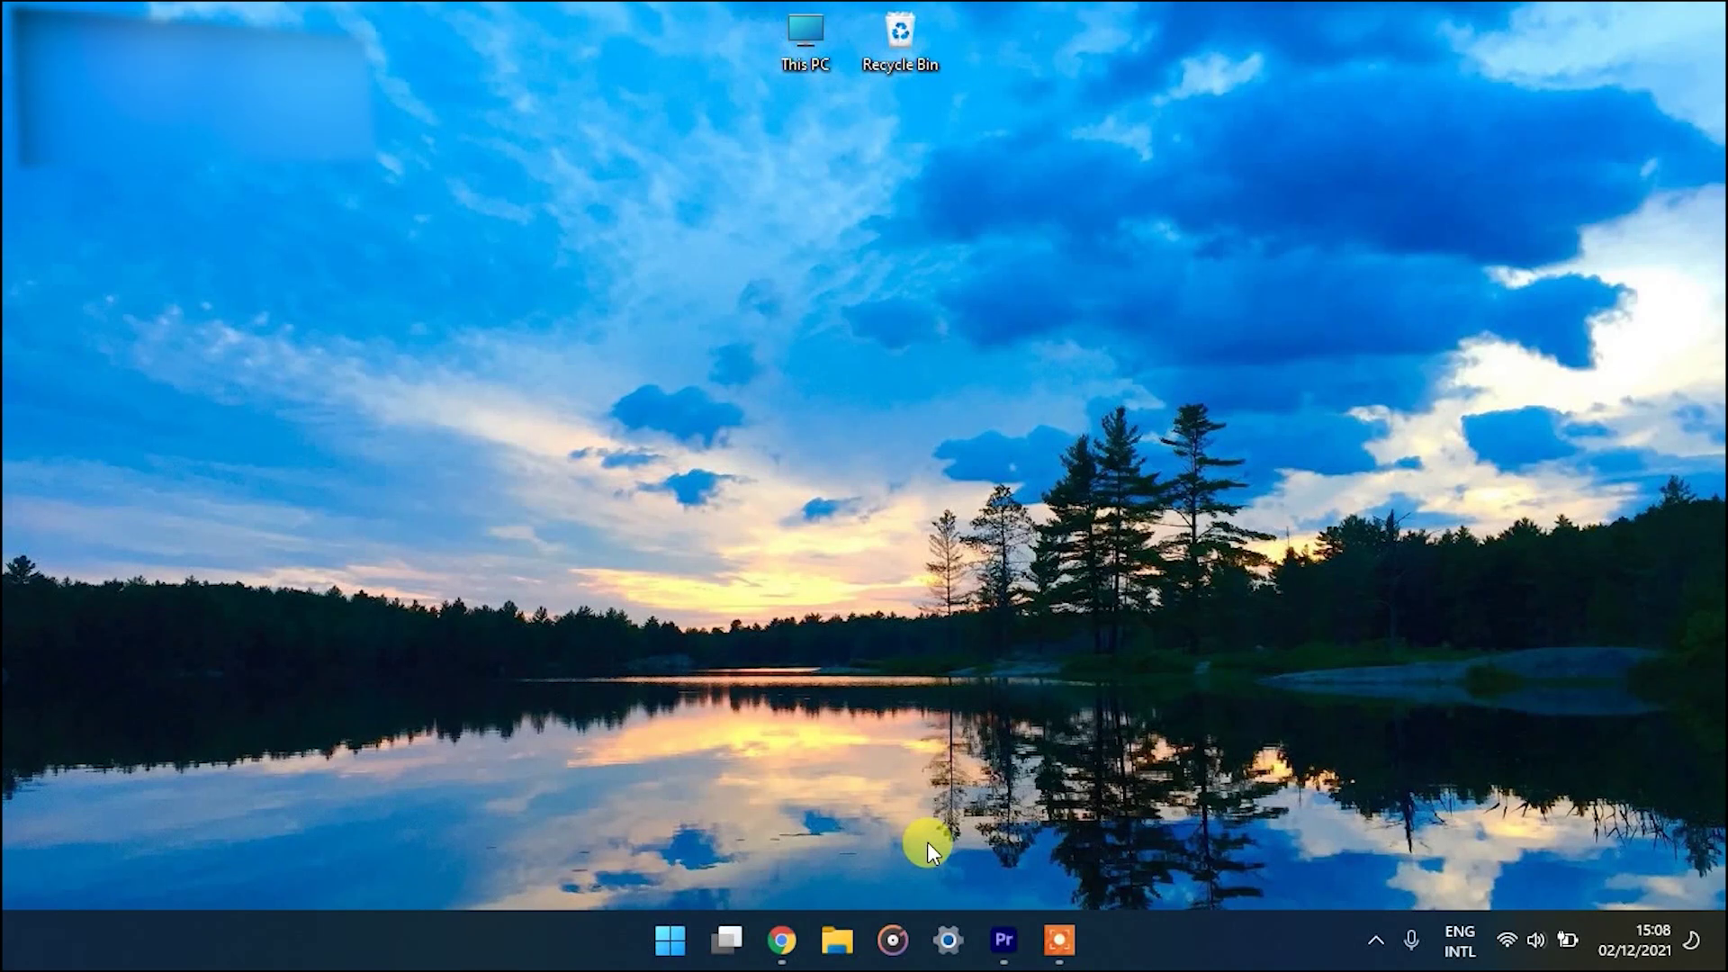
{"action": "left_click", "coordinate": [945, 938]}
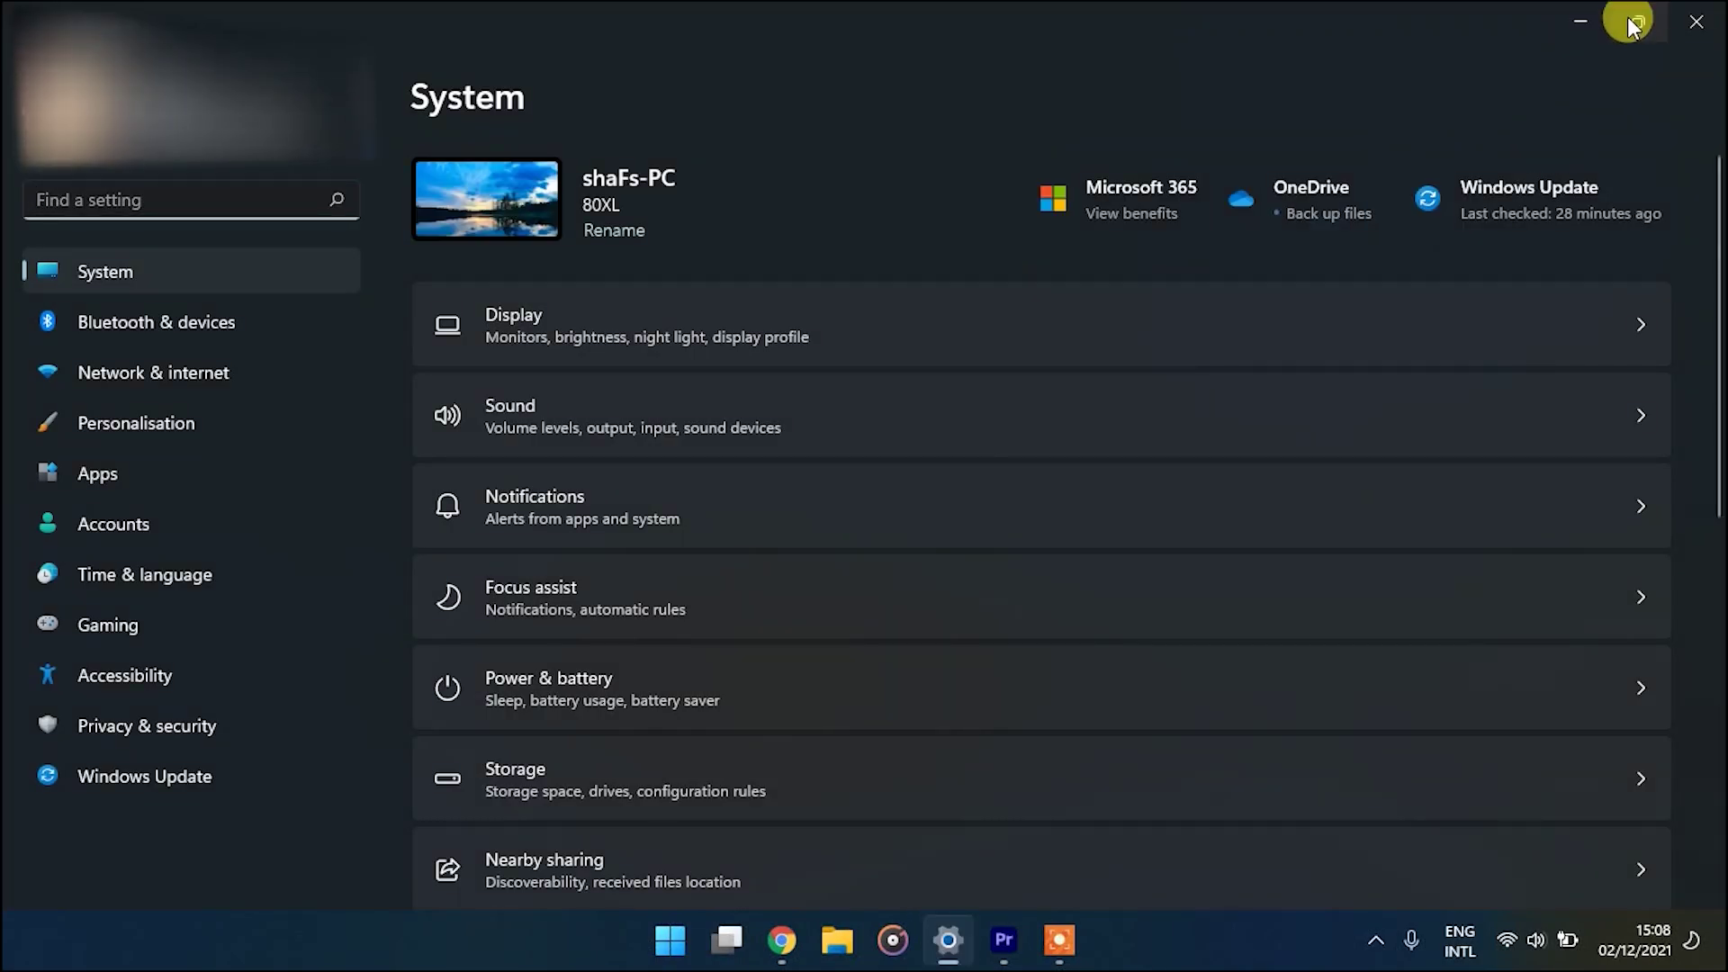
{"action": "mouse_move", "coordinate": [1639, 24]}
{"action": "left_click", "coordinate": [1487, 84]}
{"action": "mouse_move", "coordinate": [774, 28]}
{"action": "left_click", "coordinate": [863, 103]}
{"action": "mouse_move", "coordinate": [1615, 29]}
{"action": "left_click", "coordinate": [1535, 202]}
{"action": "left_click_drag", "start_coordinate": [1389, 473], "coordinate": [986, 24]}
{"action": "double_click", "coordinate": [987, 24]}
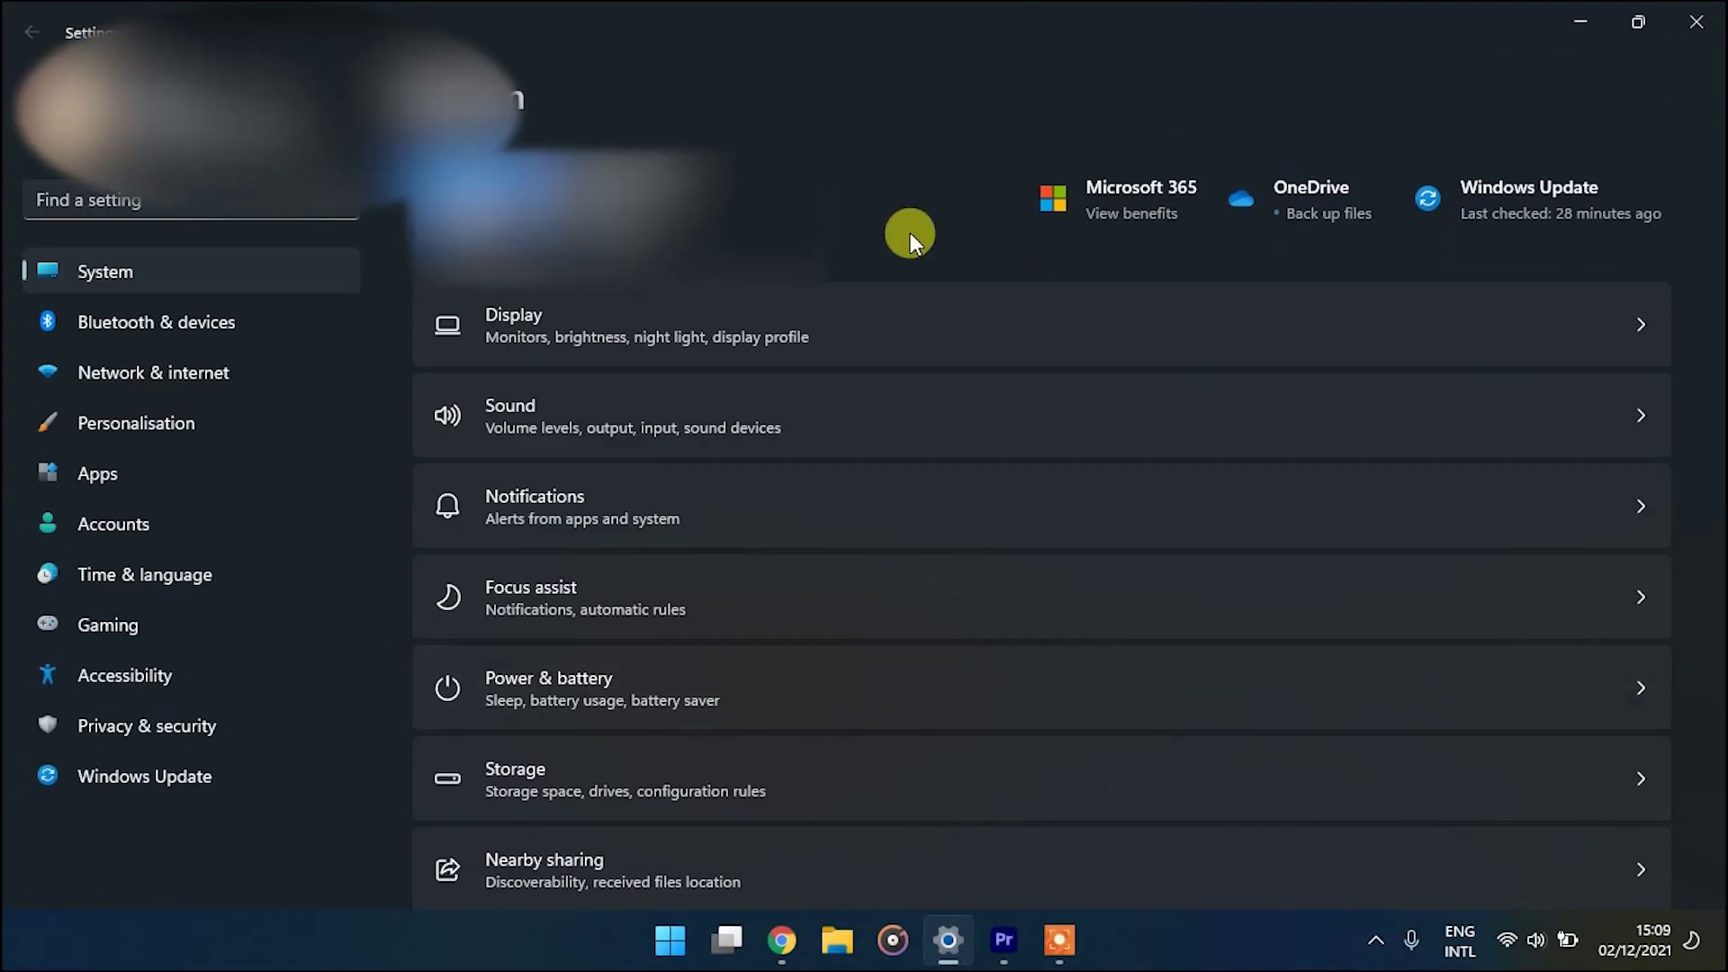
{"action": "left_click", "coordinate": [837, 941]}
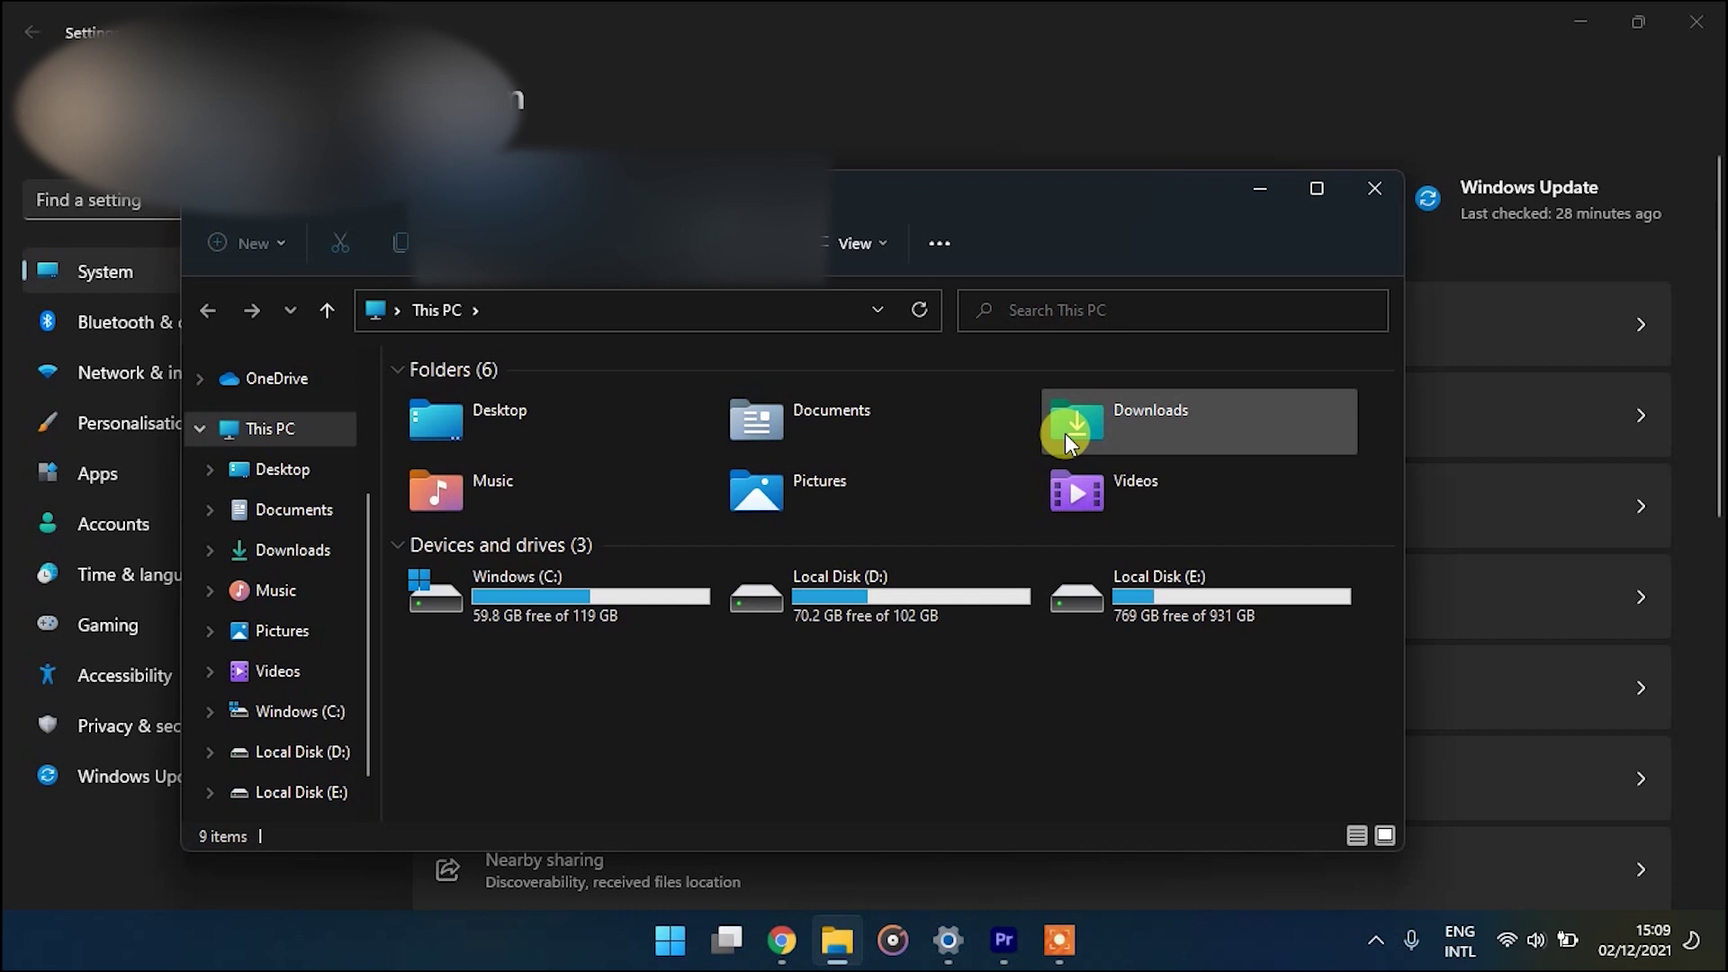
{"action": "left_click", "coordinate": [1374, 188]}
{"action": "left_click", "coordinate": [135, 423]}
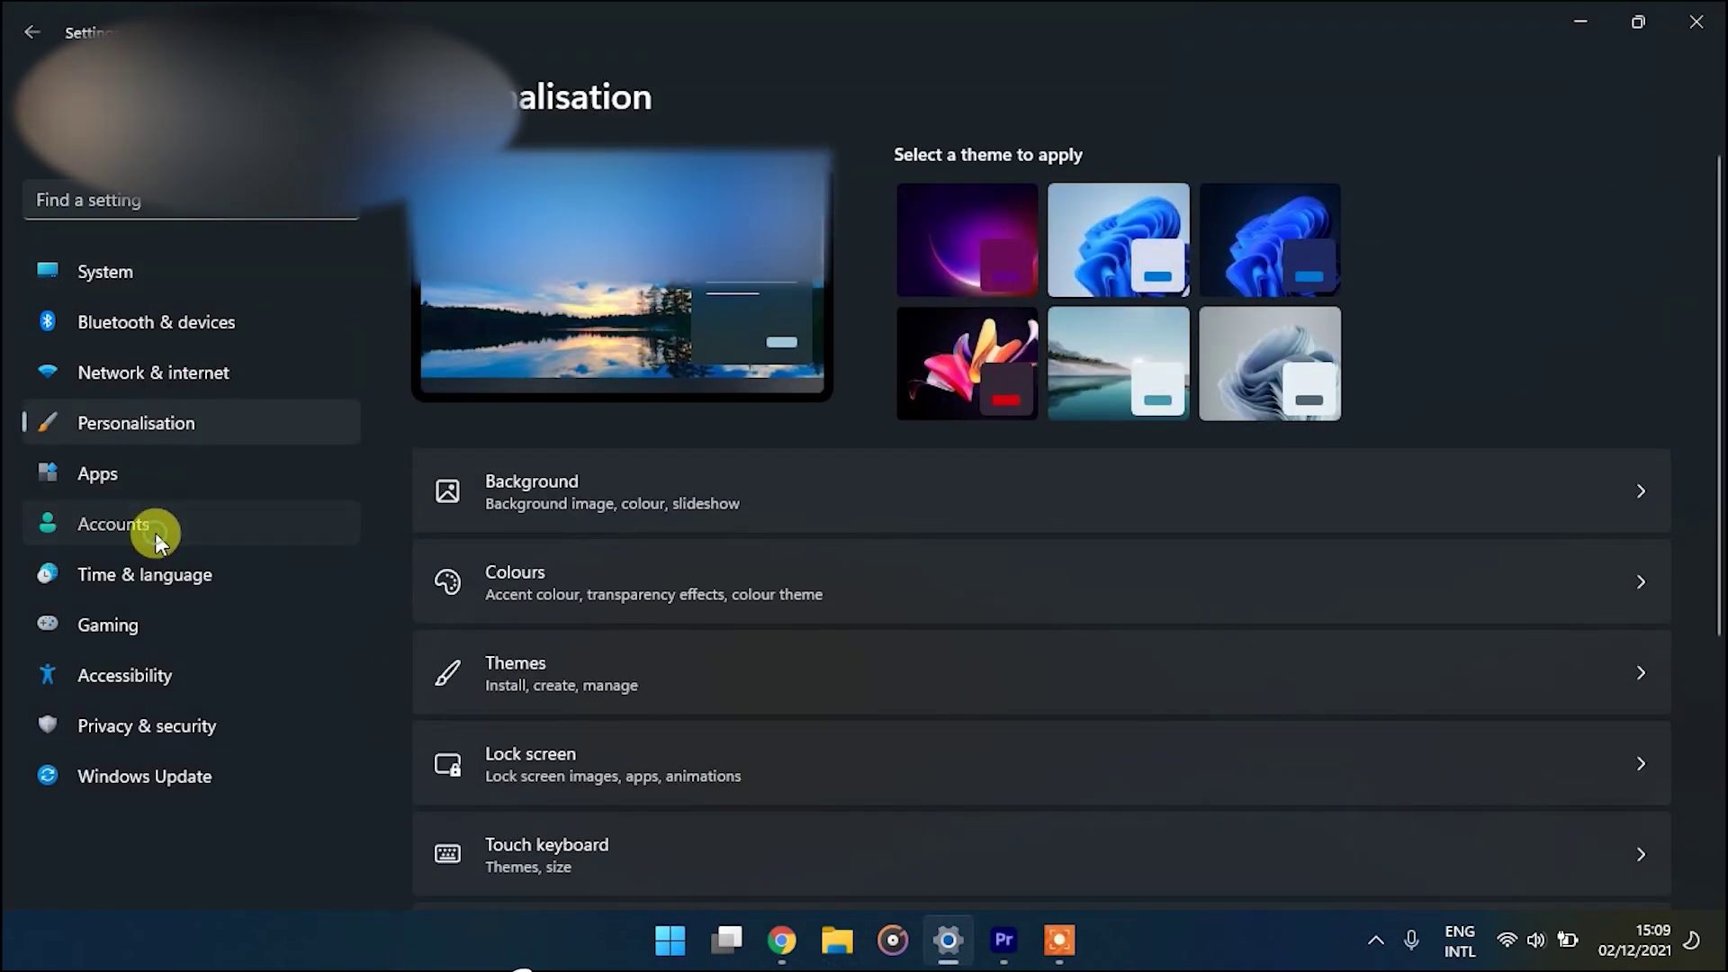
{"action": "left_click", "coordinate": [162, 573]}
{"action": "left_click", "coordinate": [167, 625]}
{"action": "left_click", "coordinate": [169, 671]}
{"action": "left_click", "coordinate": [170, 725]}
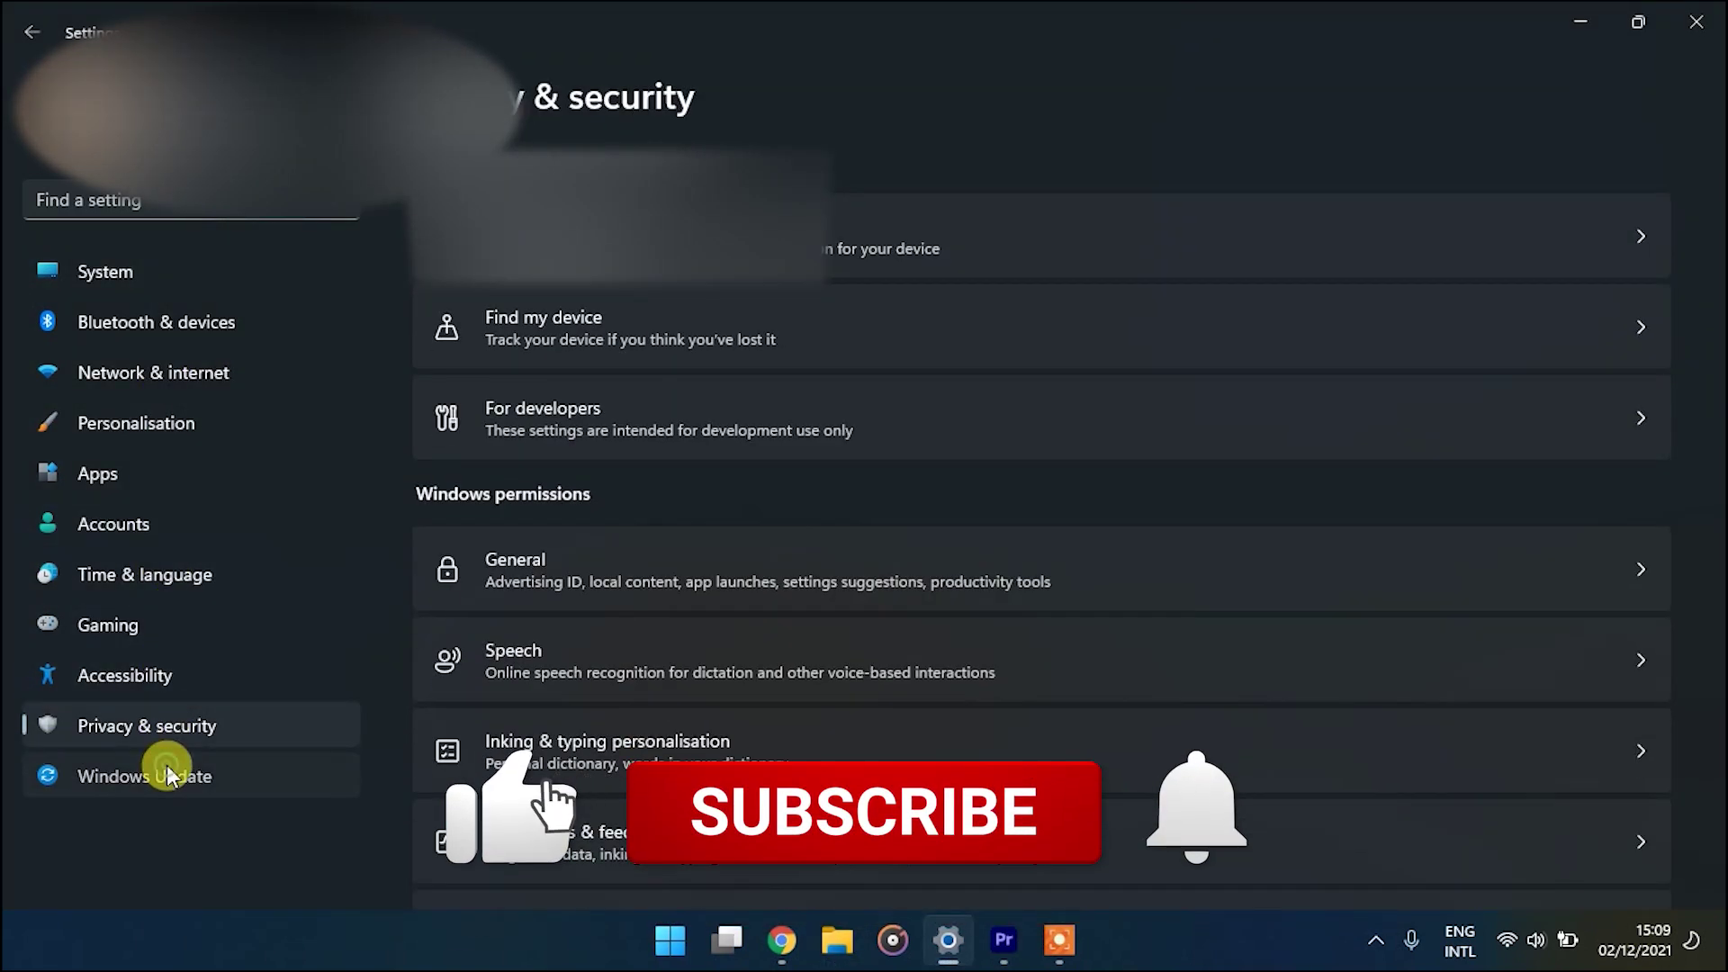
{"action": "left_click", "coordinate": [167, 774]}
{"action": "left_click", "coordinate": [208, 407]}
{"action": "left_click", "coordinate": [223, 322]}
{"action": "left_click", "coordinate": [221, 273]}
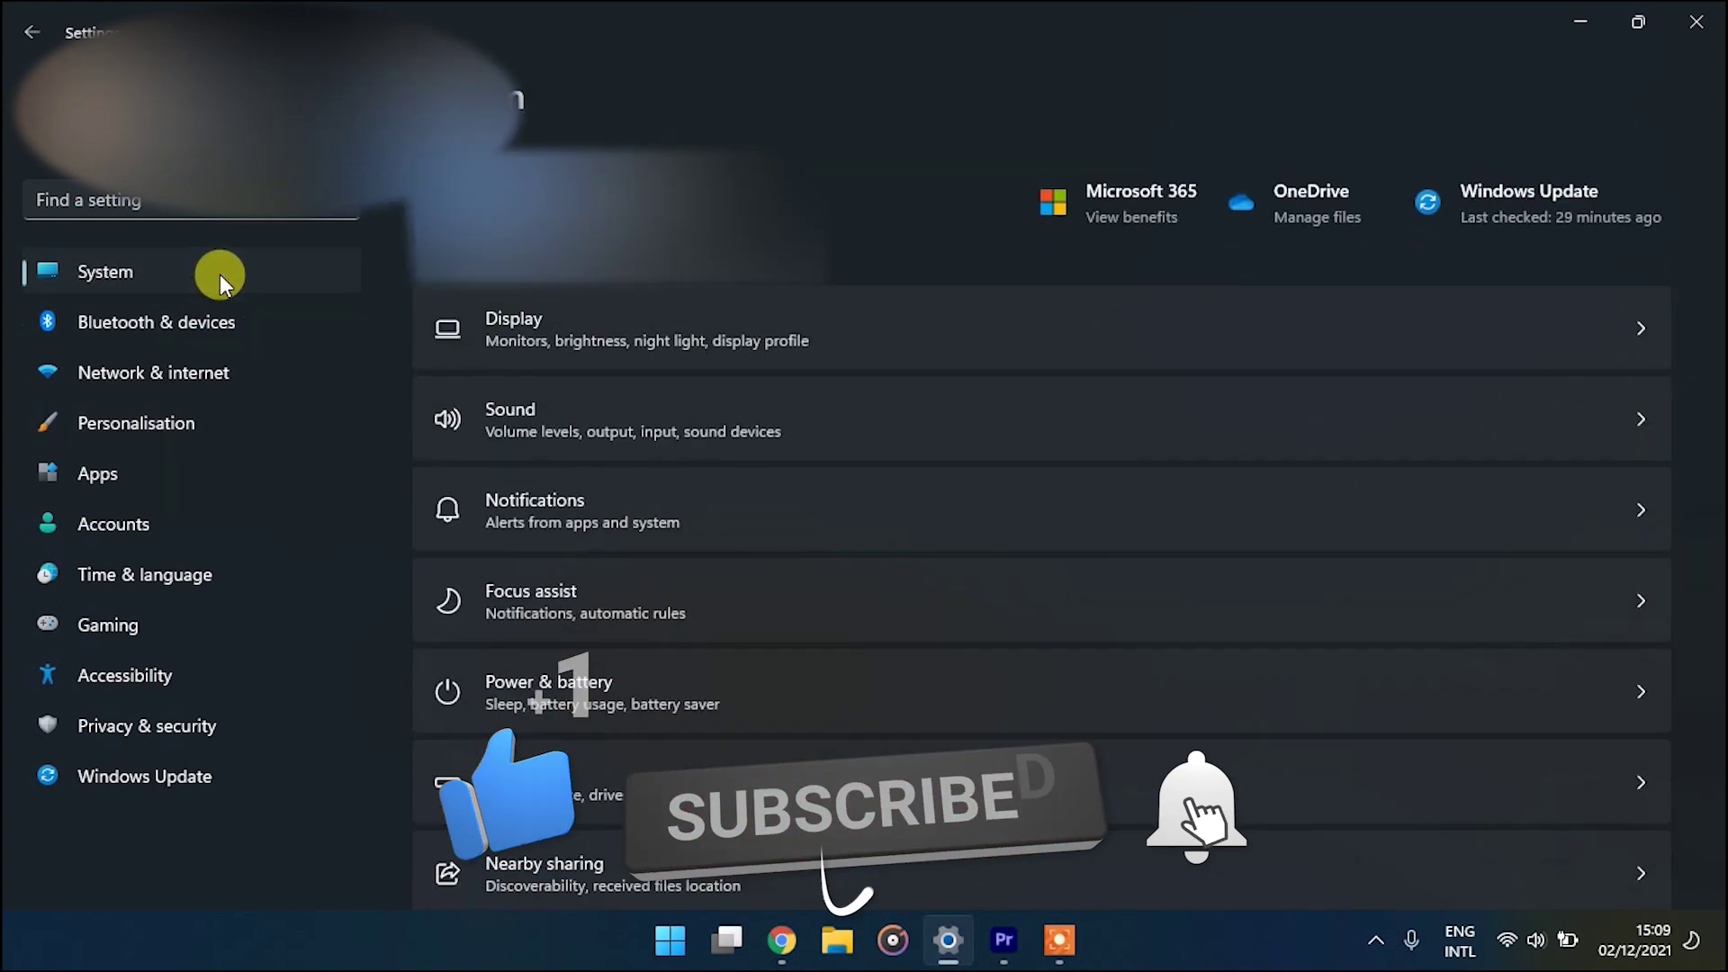
{"action": "left_click", "coordinate": [948, 940]}
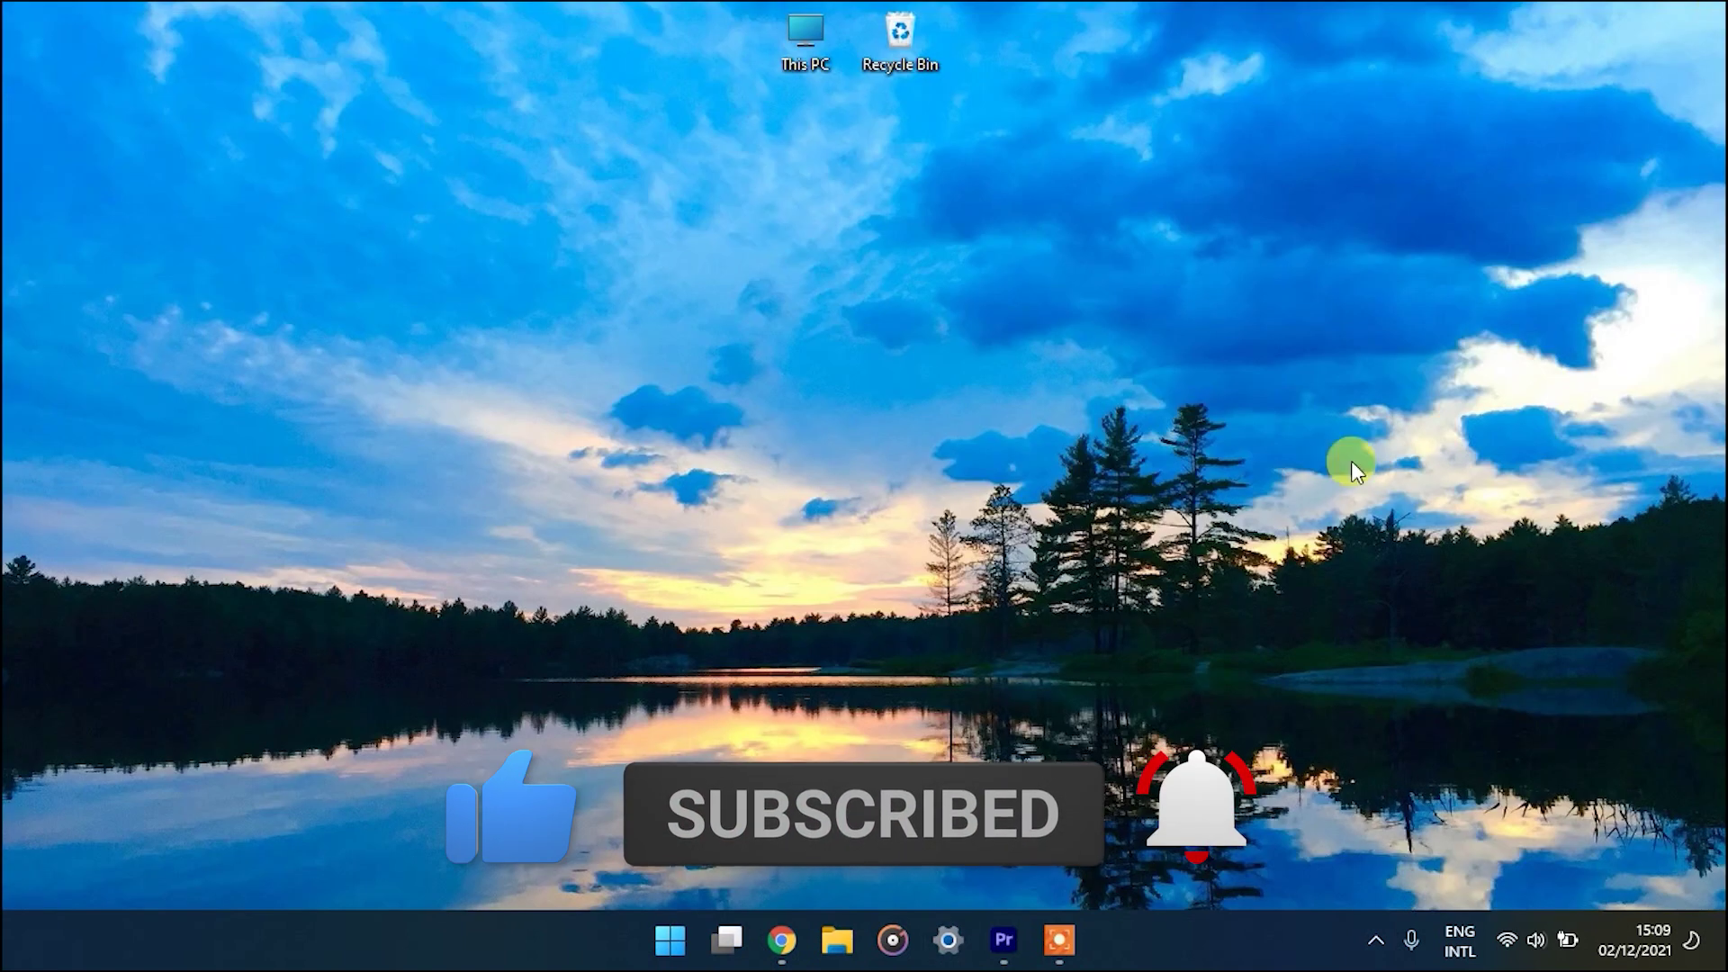
{"action": "left_click", "coordinate": [1545, 938]}
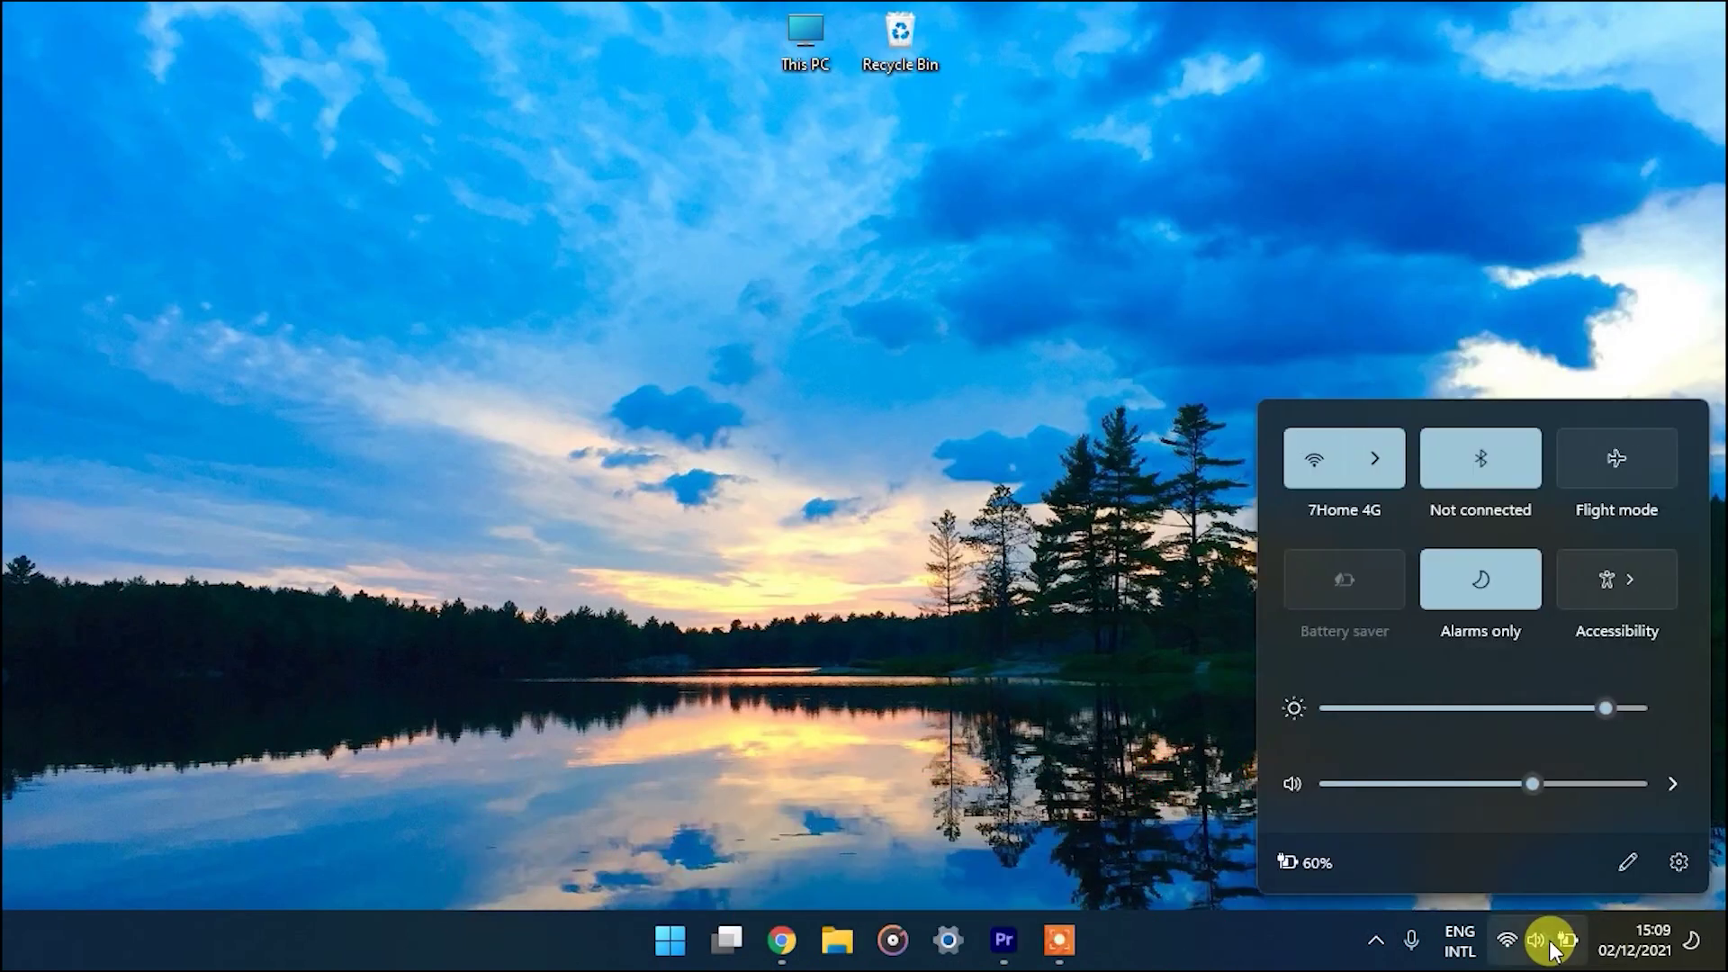
{"action": "left_click", "coordinate": [1545, 939]}
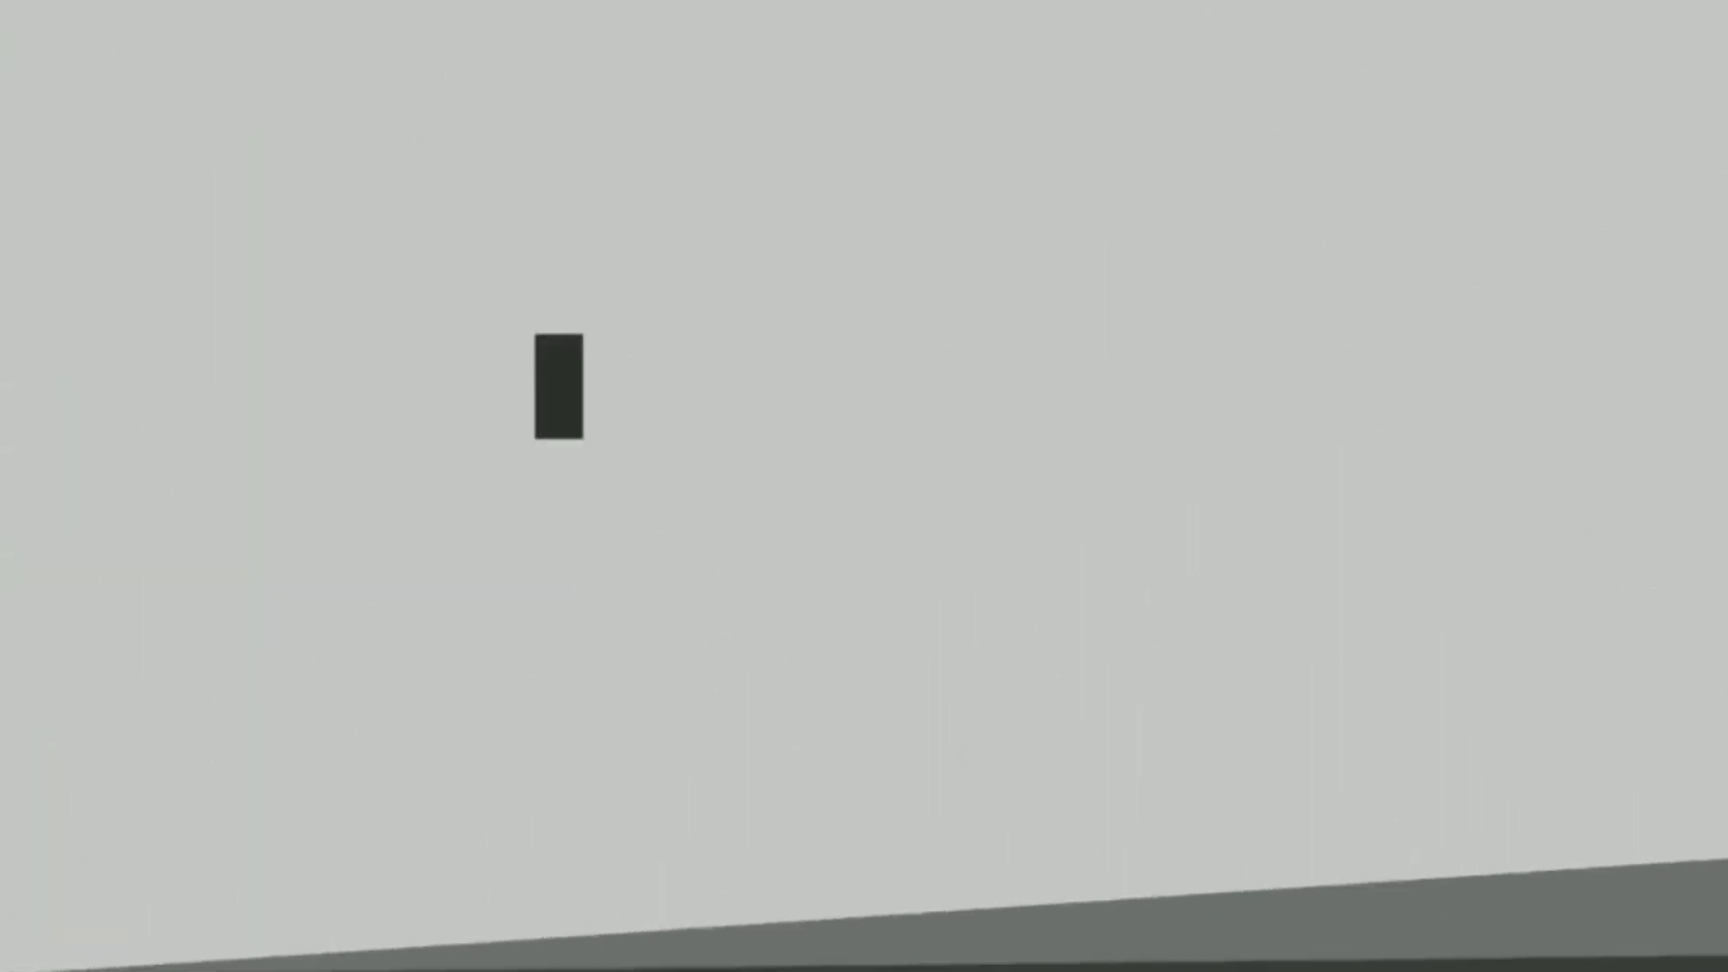